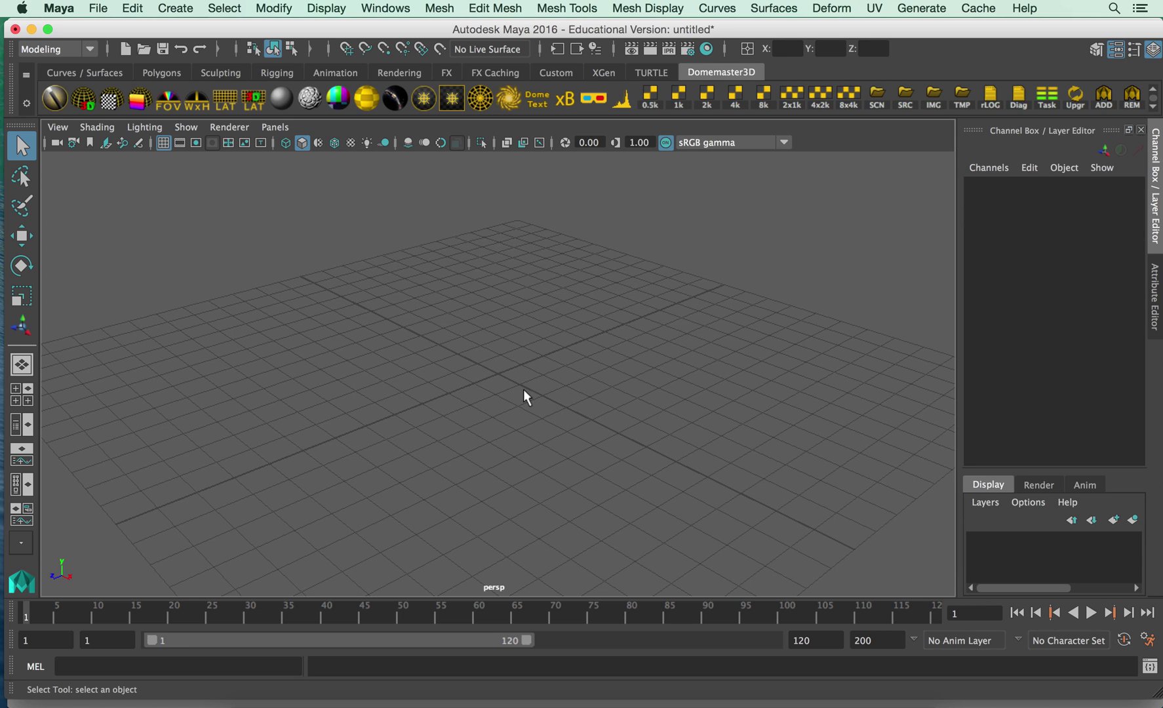
# - Create a polygon sphere with radius 1, 10 axis divisions and 10 height divisions at the grid's origin
pyautogui.click(173, 8)
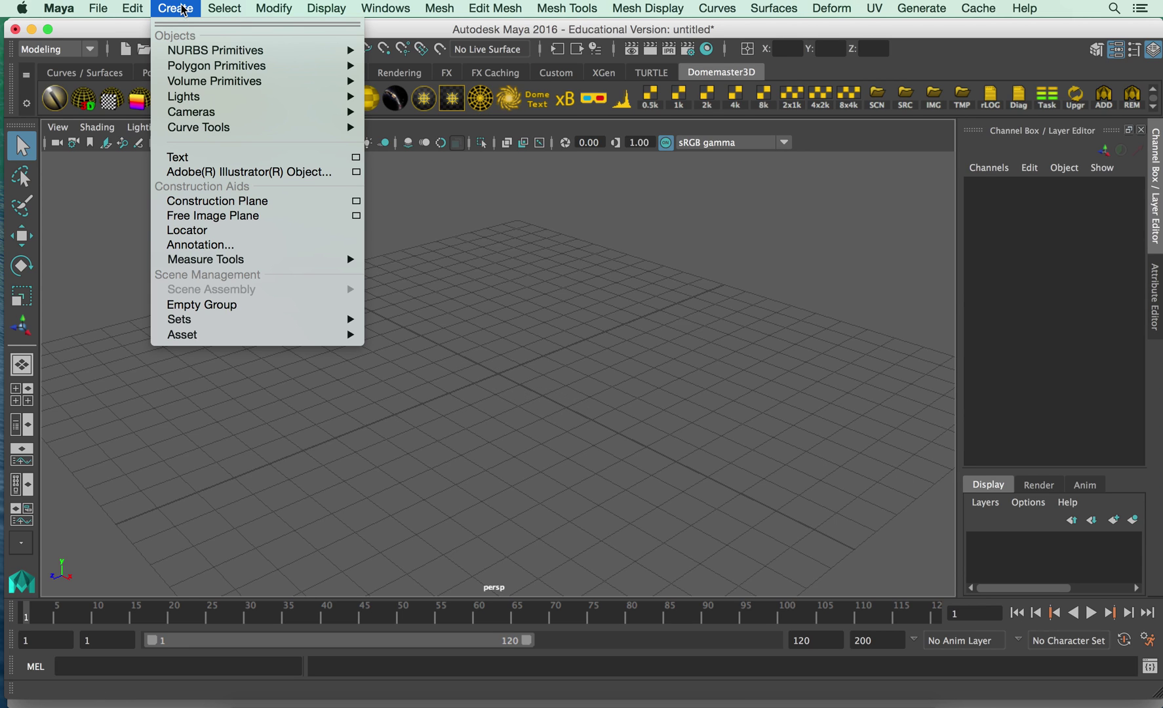
pyautogui.moveTo(200, 82)
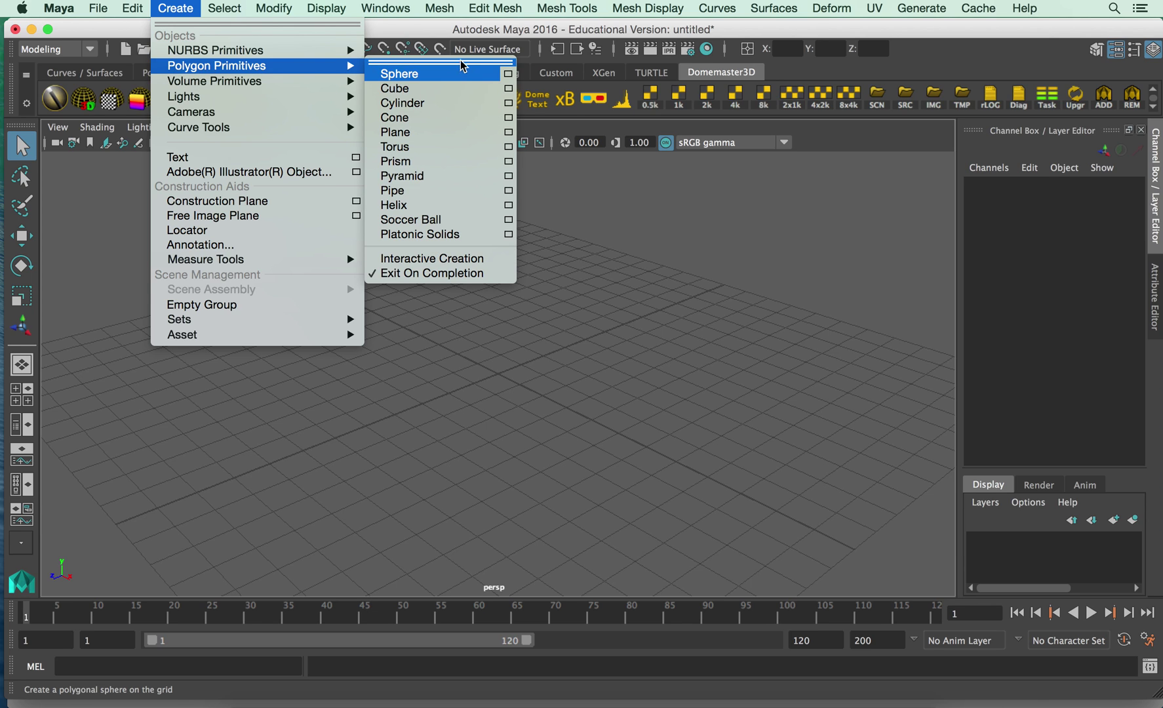
pyautogui.click(508, 75)
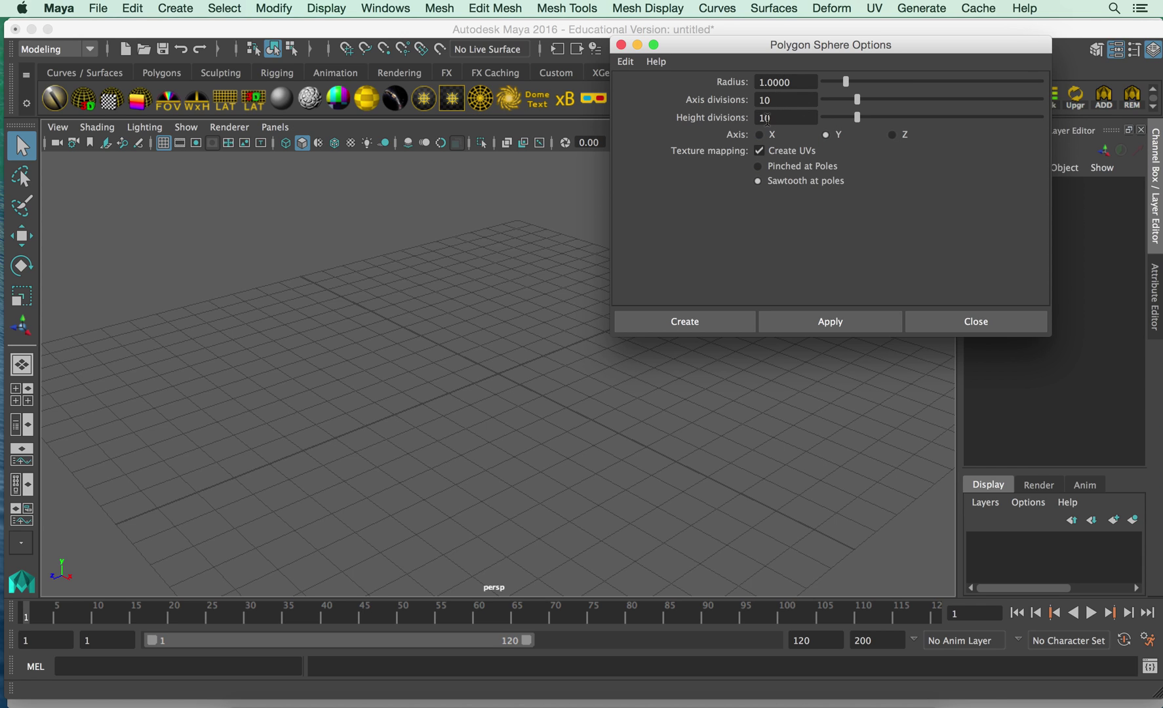
pyautogui.click(732, 320)
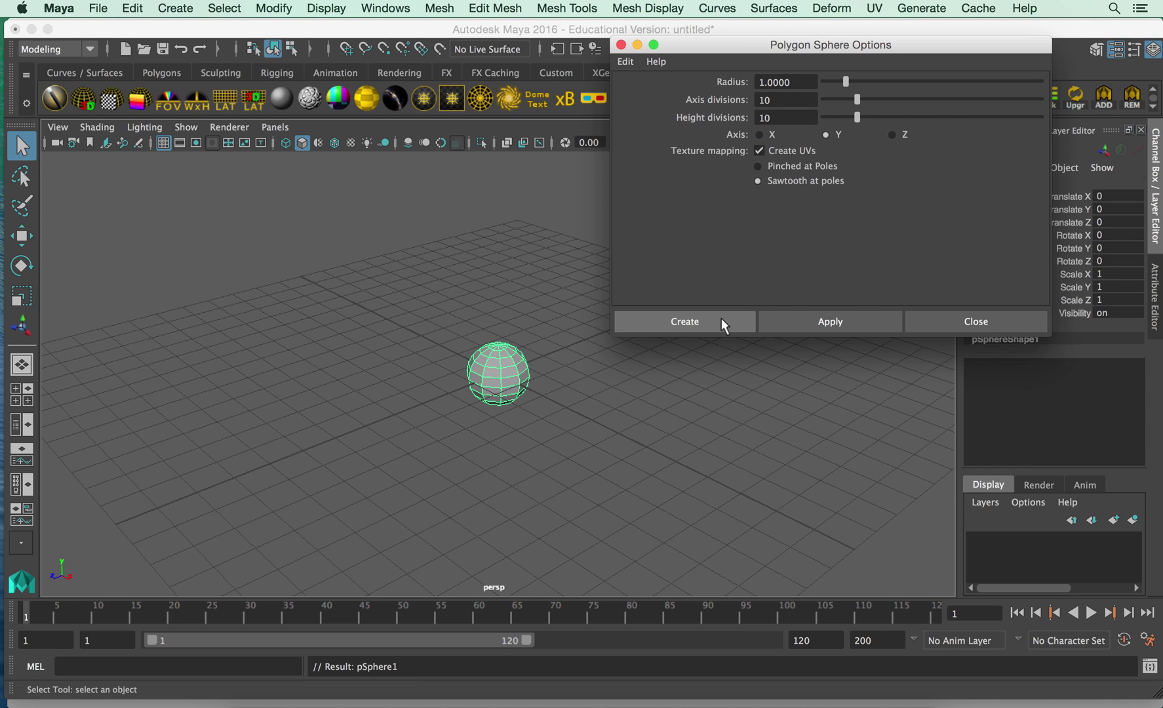
pyautogui.click(511, 368)
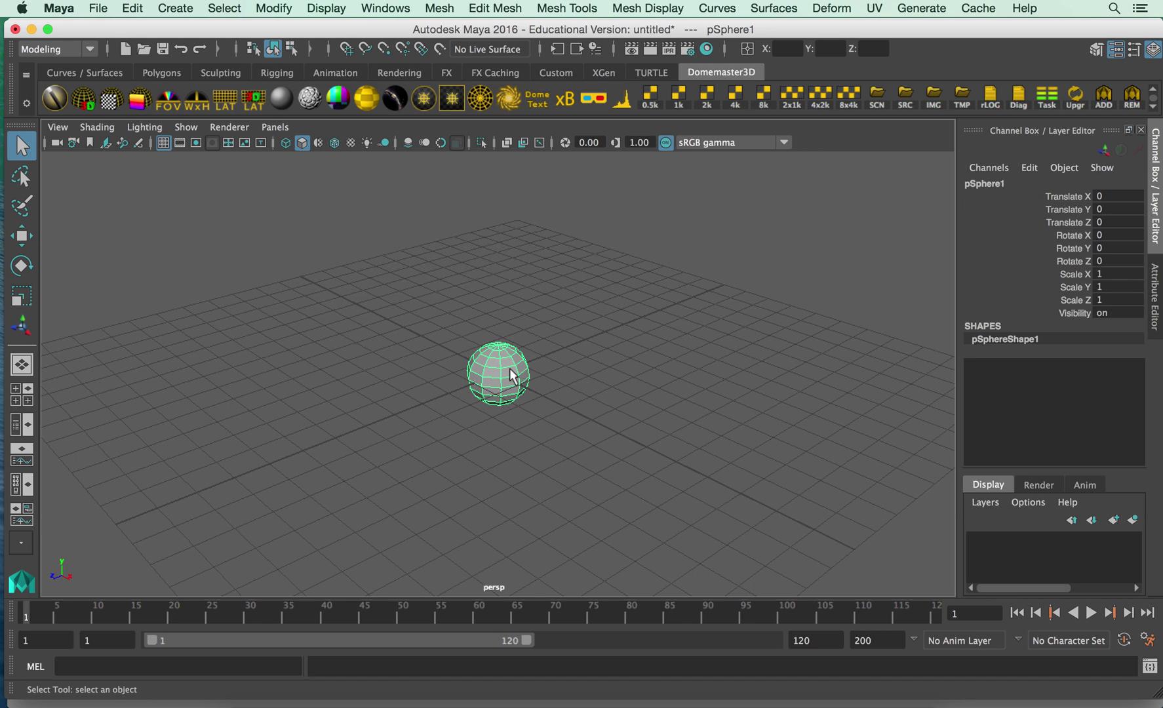
# - Raise the sphere to about 3.2 on Y, duplicate it and move the copy to about 3.78 on X
pyautogui.press('w')
pyautogui.moveTo(500, 352); pyautogui.dragTo(492, 244)
pyautogui.hotkey('ctrl', 'd')
pyautogui.moveTo(548, 296); pyautogui.dragTo(640, 357)
pyautogui.keyDown('alt'); pyautogui.moveTo(350, 374); pyautogui.dragTo(592, 340, button='right'); pyautogui.keyUp('alt')
pyautogui.keyDown('alt'); pyautogui.moveTo(543, 314); pyautogui.dragTo(477, 394); pyautogui.keyUp('alt')
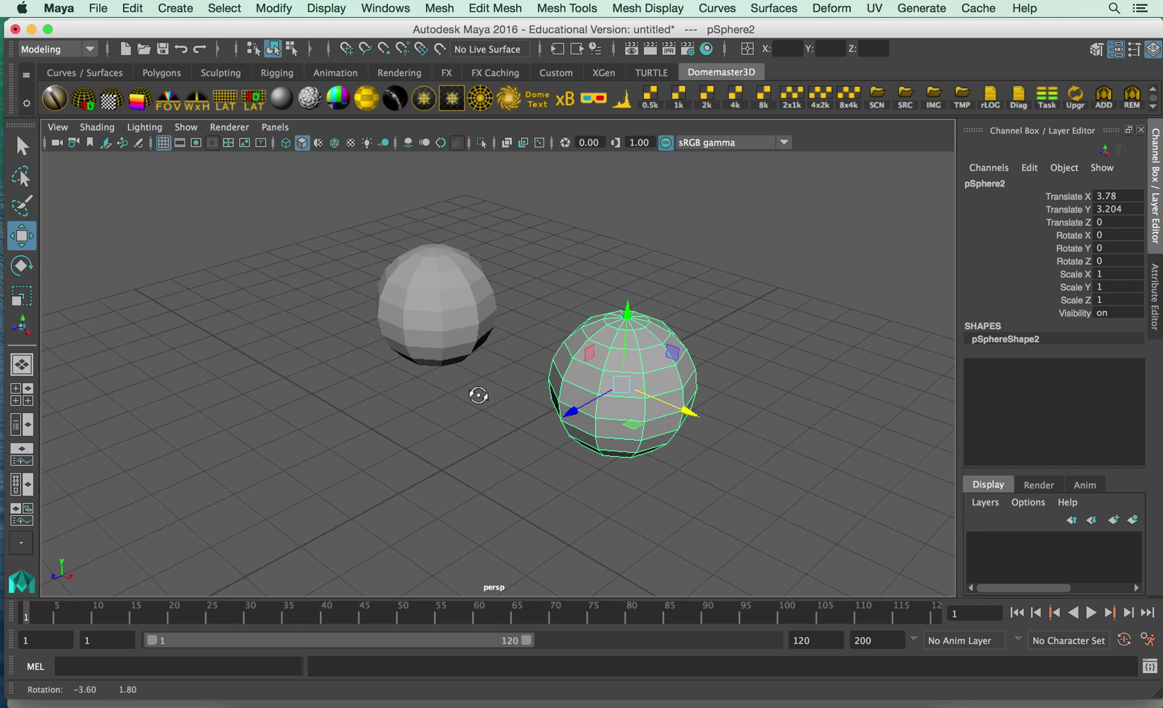
pyautogui.click(533, 289)
pyautogui.click(486, 303)
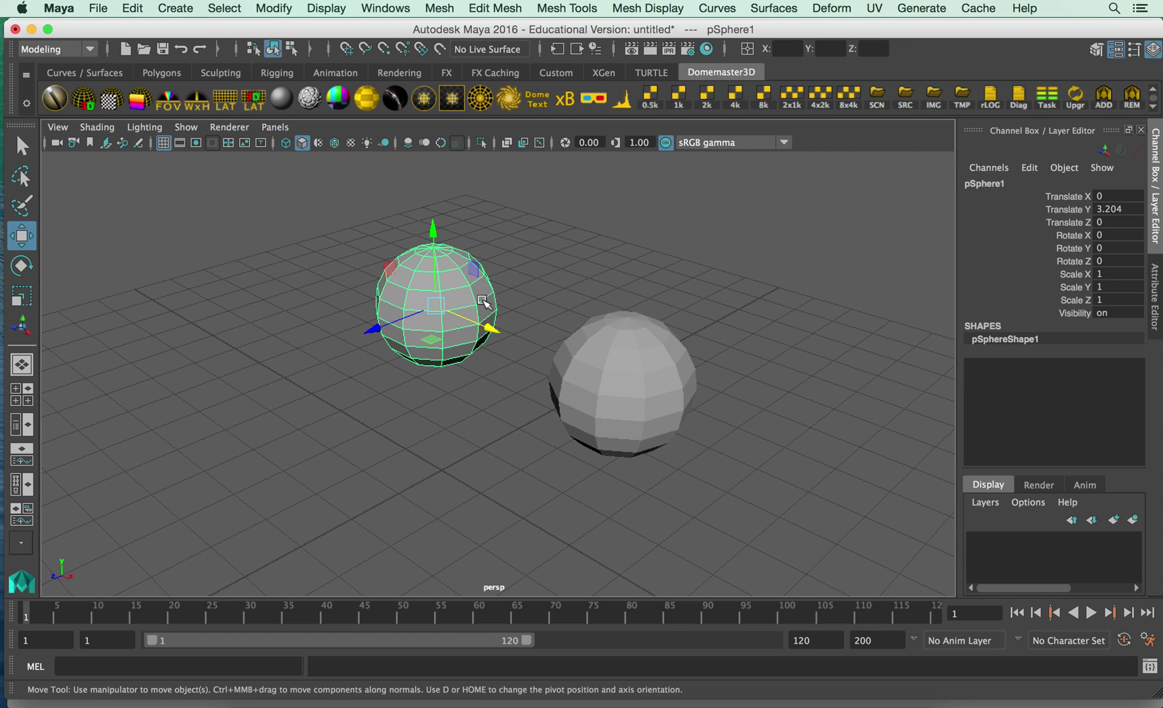
pyautogui.click(585, 365)
pyautogui.click(465, 303)
pyautogui.rightClick(465, 304)
pyautogui.moveTo(464, 286); pyautogui.dragTo(462, 234, button='right')
pyautogui.moveTo(348, 208); pyautogui.dragTo(529, 398)
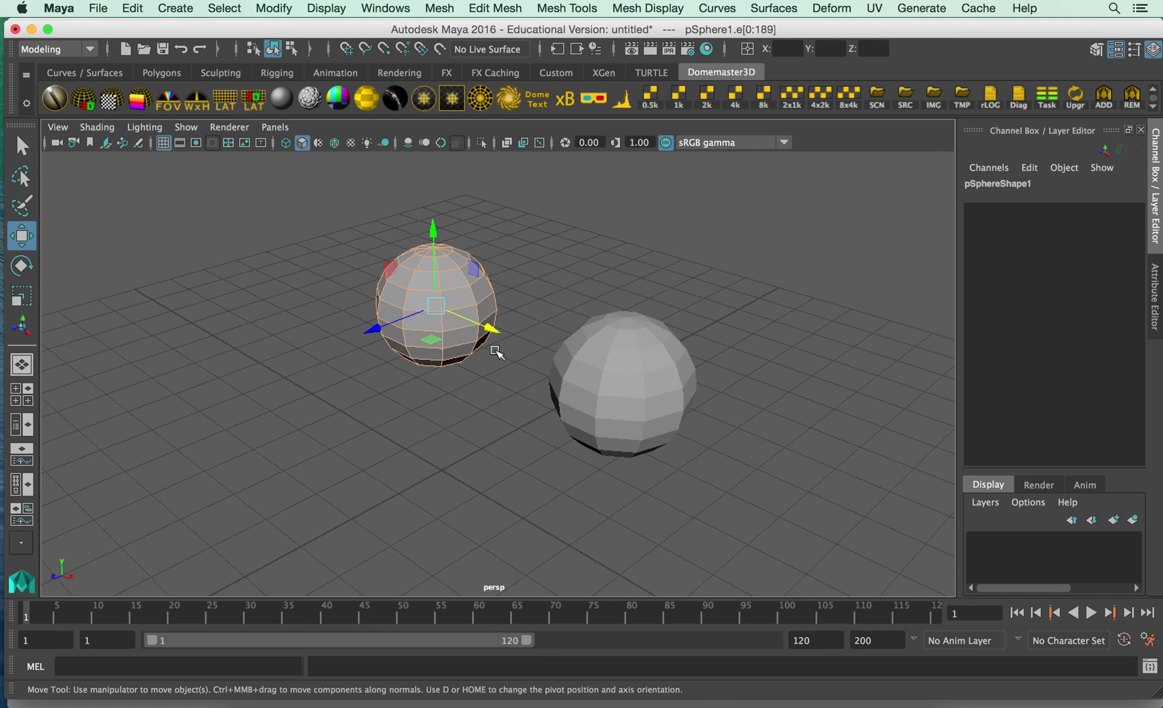
# - Duplicate the original sphere as a whole object and move the copy to about -3.82 on X
pyautogui.moveTo(437, 275); pyautogui.dragTo(478, 256, button='right')
pyautogui.click(474, 286)
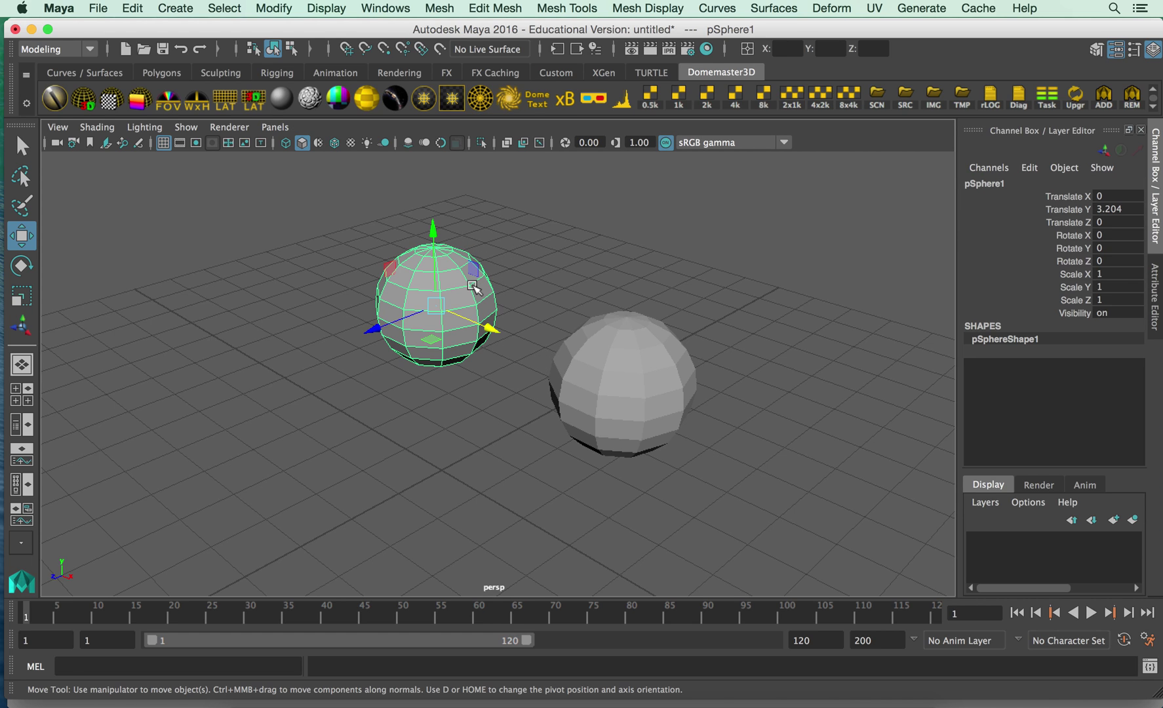
pyautogui.hotkey('ctrl', 'd')
pyautogui.moveTo(490, 328); pyautogui.dragTo(341, 260)
# - Soften all edges of the middle sphere with Soften Edge and return to object selection
pyautogui.click(441, 304)
pyautogui.moveTo(452, 290); pyautogui.dragTo(439, 237, button='right')
pyautogui.moveTo(321, 210); pyautogui.dragTo(532, 392)
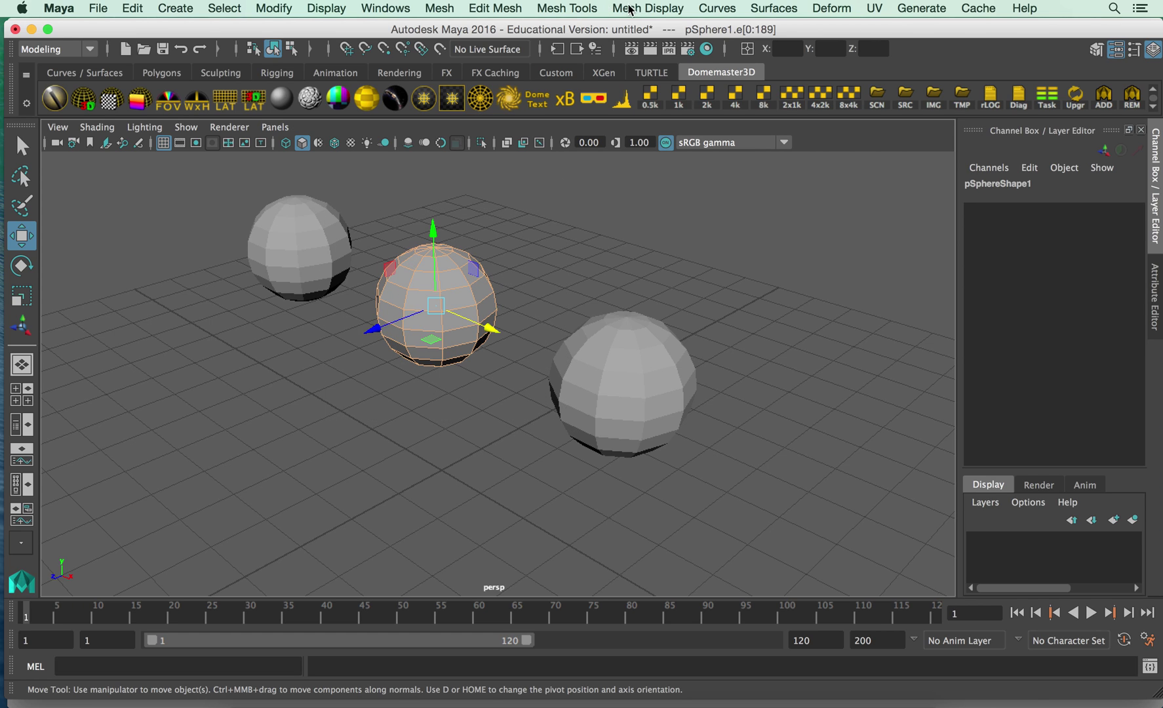
pyautogui.click(590, 9)
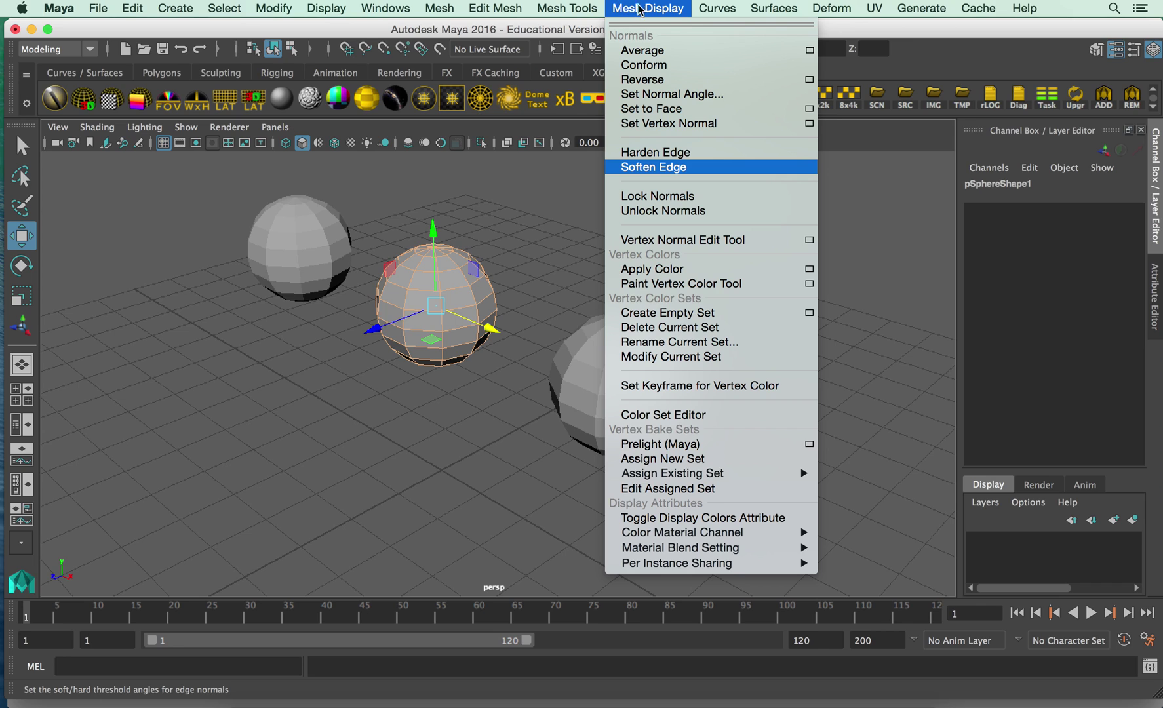
pyautogui.click(719, 169)
pyautogui.moveTo(475, 281); pyautogui.dragTo(553, 253, button='right')
pyautogui.moveTo(506, 269)
pyautogui.keyDown('alt'); pyautogui.mouseDown()
pyautogui.moveTo(519, 241)
pyautogui.moveTo(592, 233)
pyautogui.moveTo(527, 262)
pyautogui.mouseUp(); pyautogui.keyUp('alt')
pyautogui.click(634, 348)
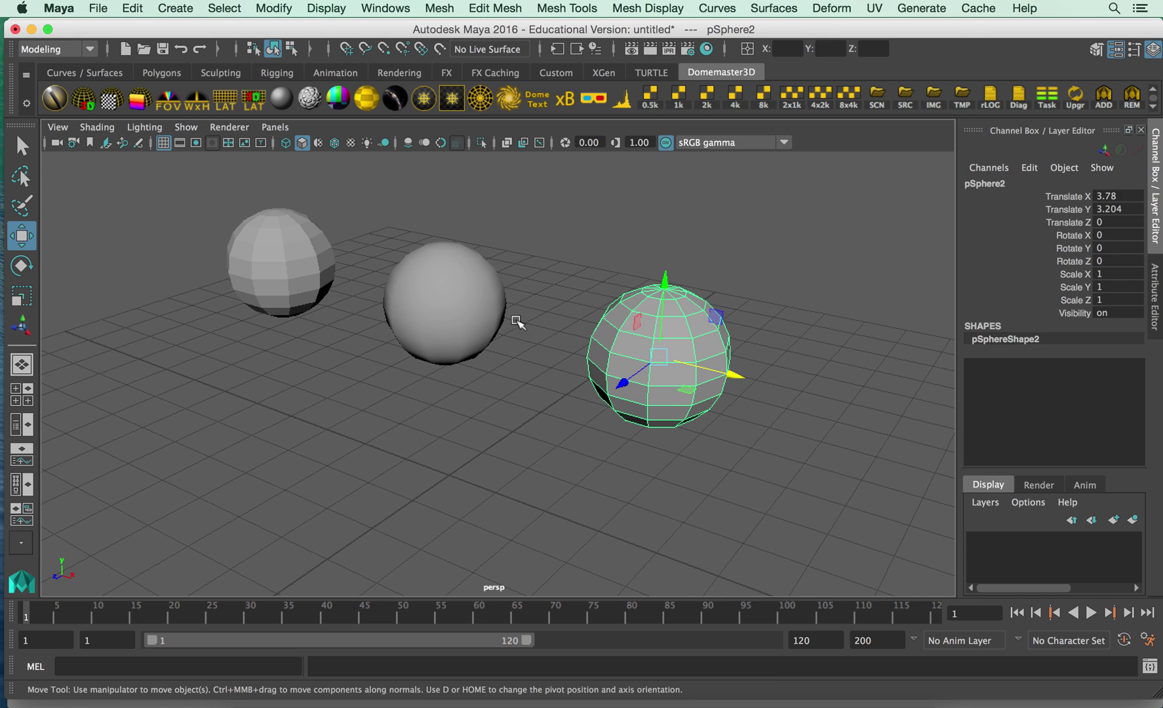
pyautogui.click(478, 310)
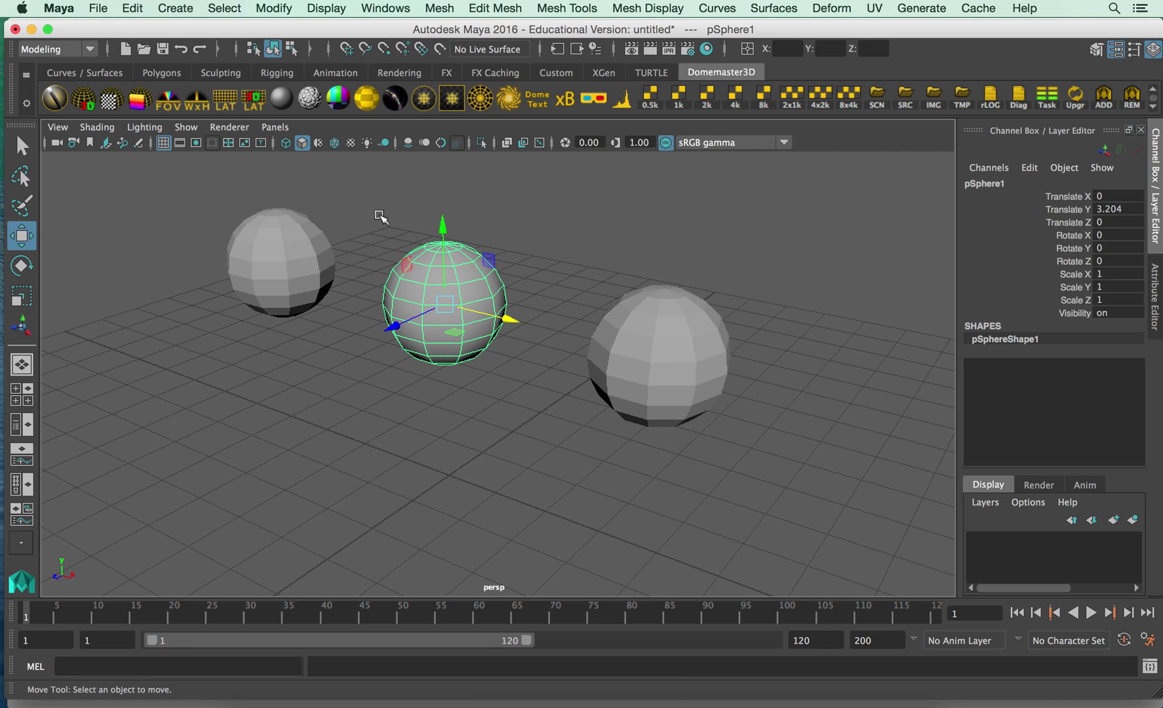
pyautogui.click(371, 222)
# - Soften only the upper-half edges of the sphere at the negative X end, selecting them in wireframe display, and return to shaded object mode
pyautogui.click(319, 238)
pyautogui.keyDown('alt'); pyautogui.moveTo(510, 190); pyautogui.dragTo(454, 286); pyautogui.keyUp('alt')
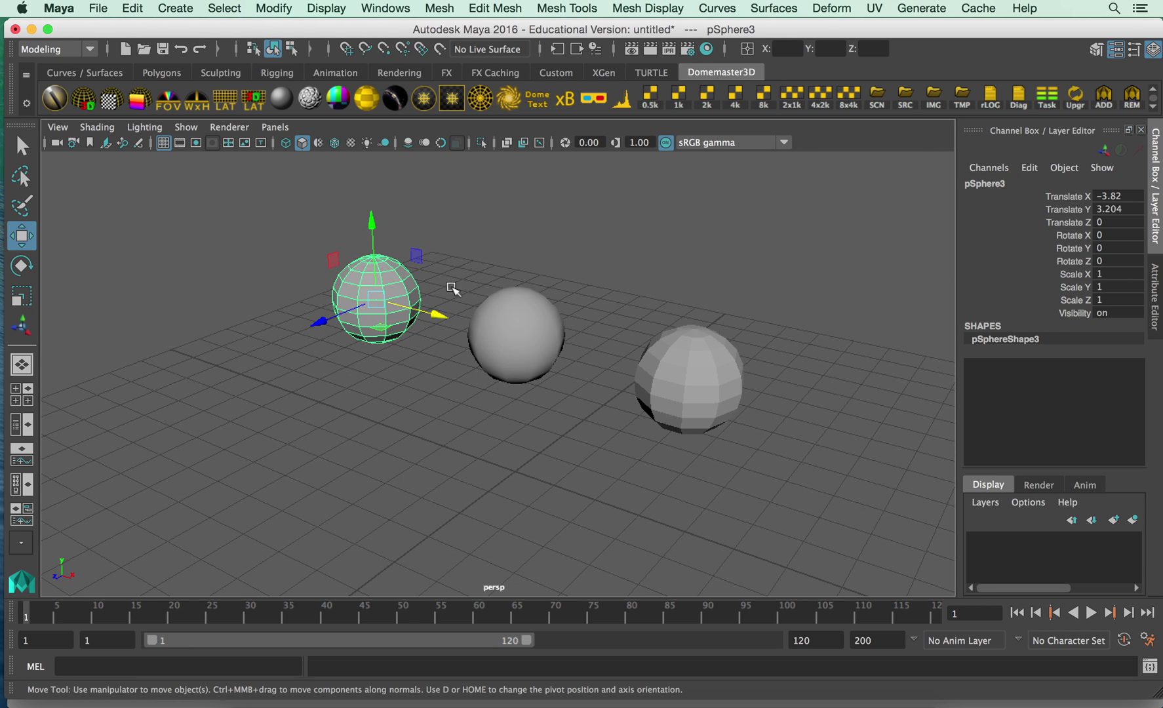
pyautogui.keyDown('alt'); pyautogui.moveTo(364, 338); pyautogui.dragTo(338, 294); pyautogui.keyUp('alt')
pyautogui.keyDown('alt'); pyautogui.moveTo(337, 298); pyautogui.dragTo(389, 234, button='right'); pyautogui.keyUp('alt')
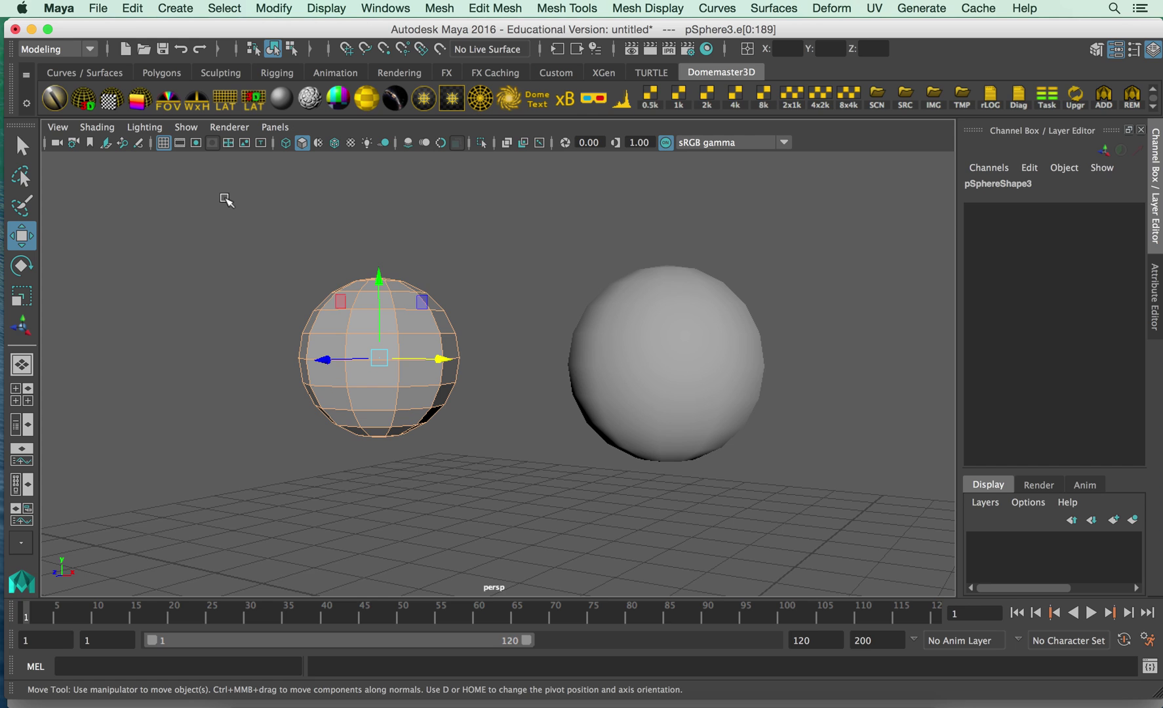
pyautogui.press('4')
pyautogui.moveTo(221, 225)
pyautogui.mouseDown()
pyautogui.moveTo(329, 291)
pyautogui.moveTo(472, 346)
pyautogui.mouseUp()
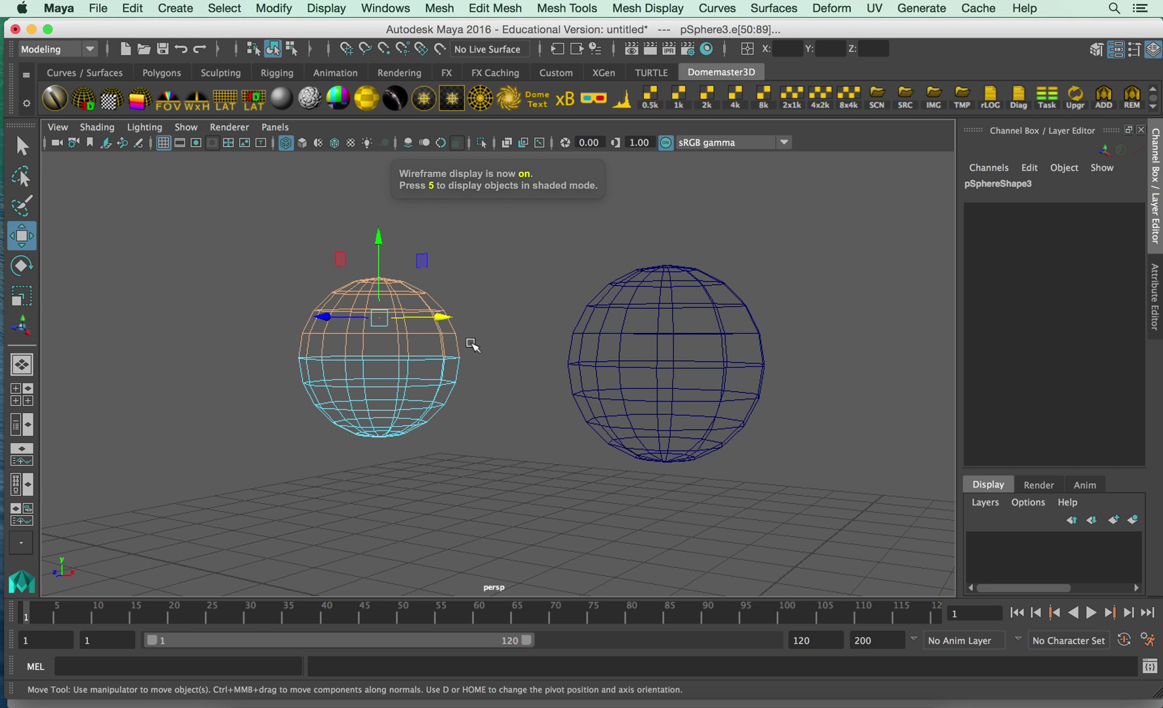
pyautogui.click(674, 8)
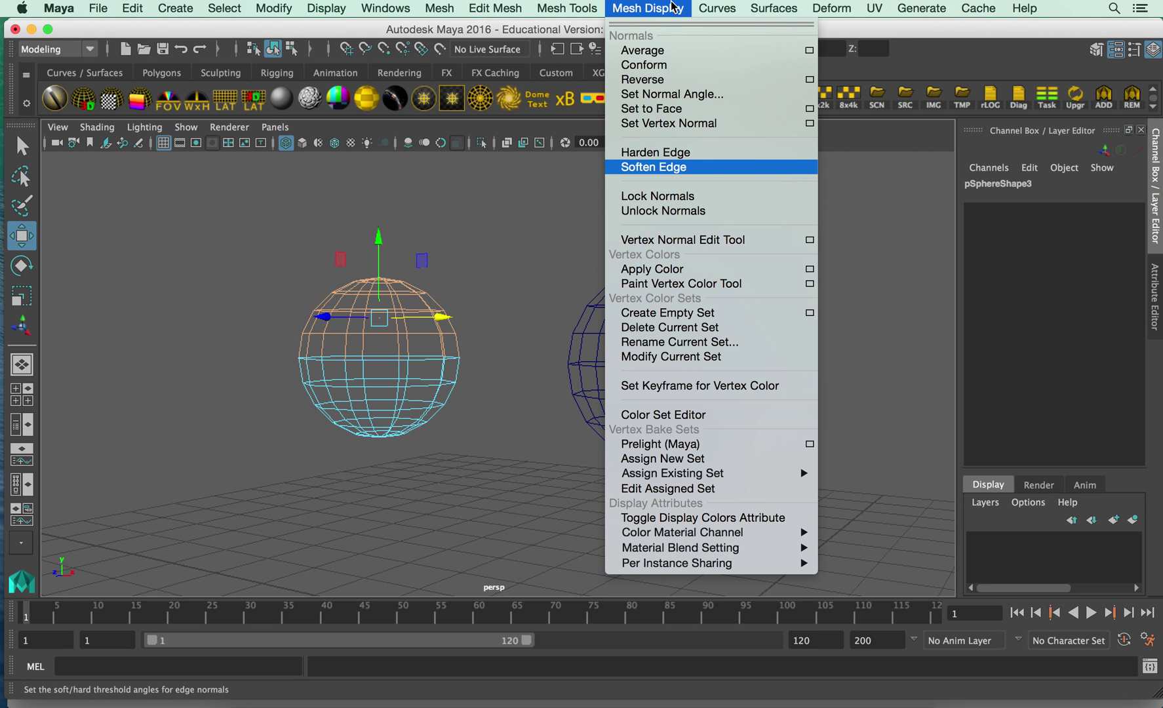
pyautogui.click(686, 167)
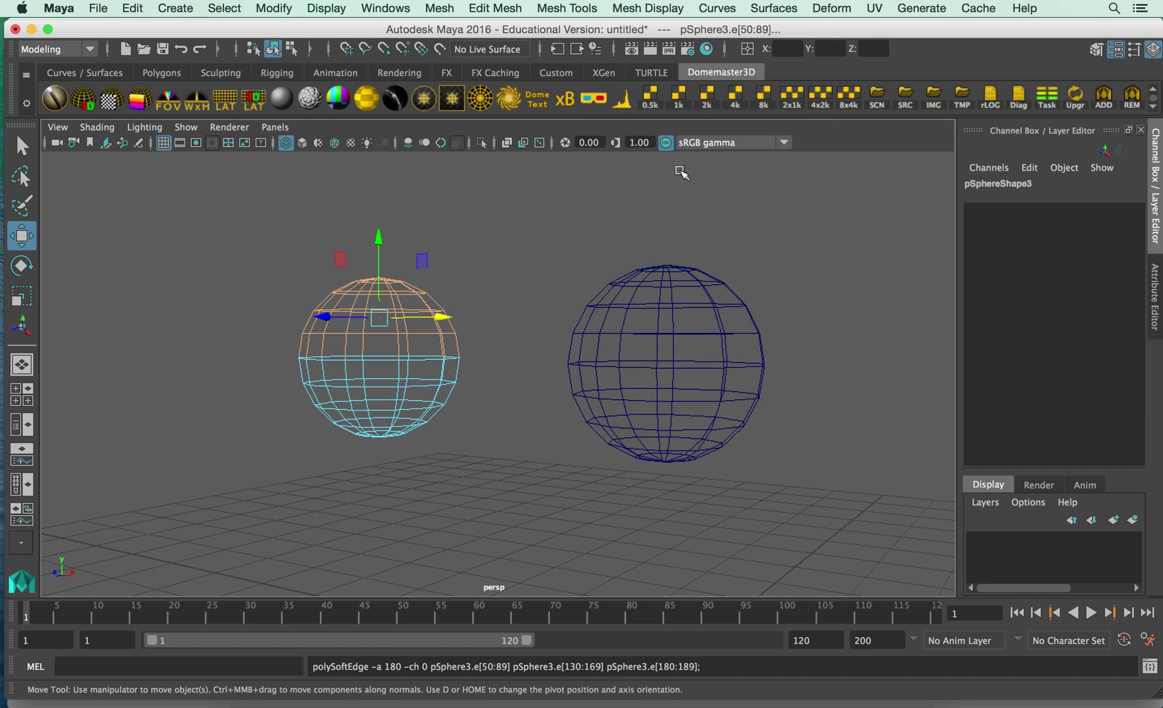
pyautogui.press('5')
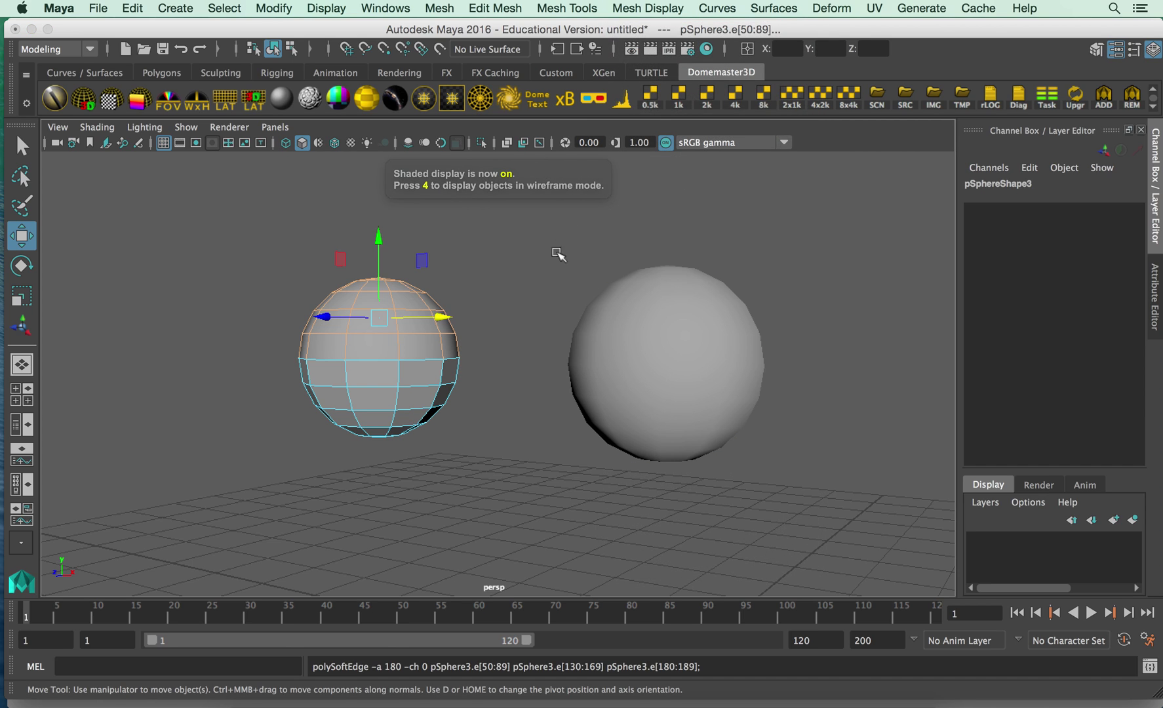
pyautogui.moveTo(397, 289)
pyautogui.mouseDown(button='right')
pyautogui.moveTo(436, 292)
pyautogui.moveTo(473, 259)
pyautogui.mouseUp(button='right')
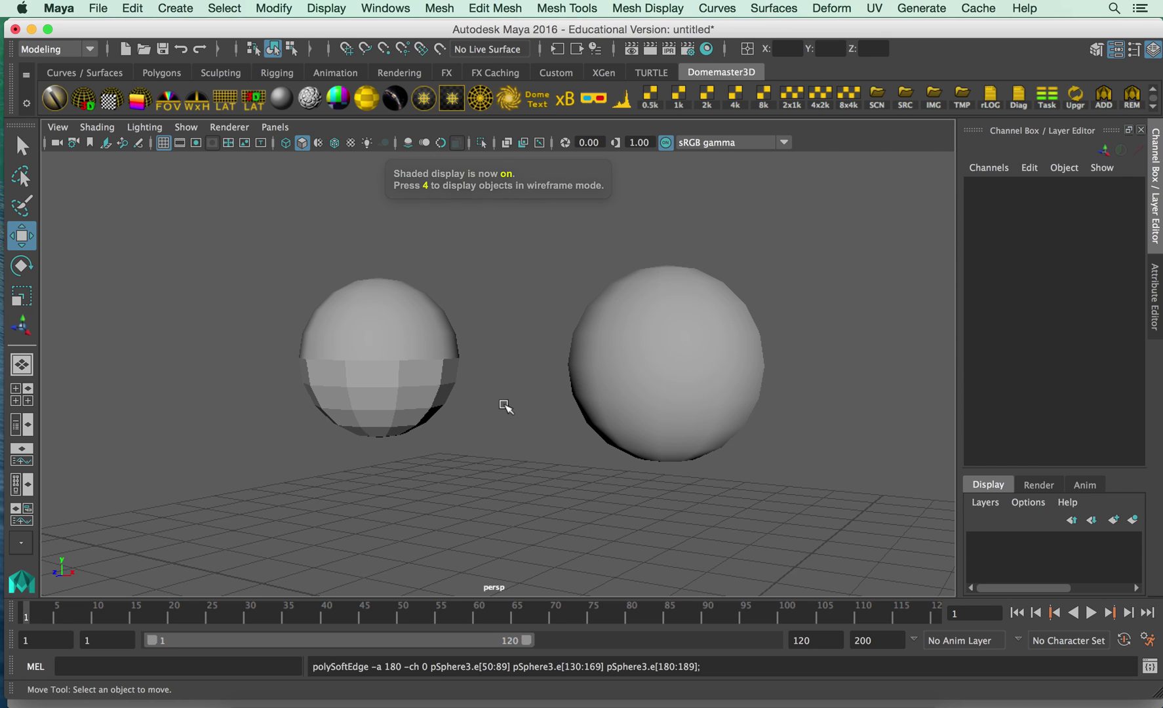
# - Harden one horizontal edge loop in the softened upper half of the half-smooth sphere and return to object selection
pyautogui.keyDown('alt'); pyautogui.moveTo(480, 369); pyautogui.dragTo(397, 351); pyautogui.keyUp('alt')
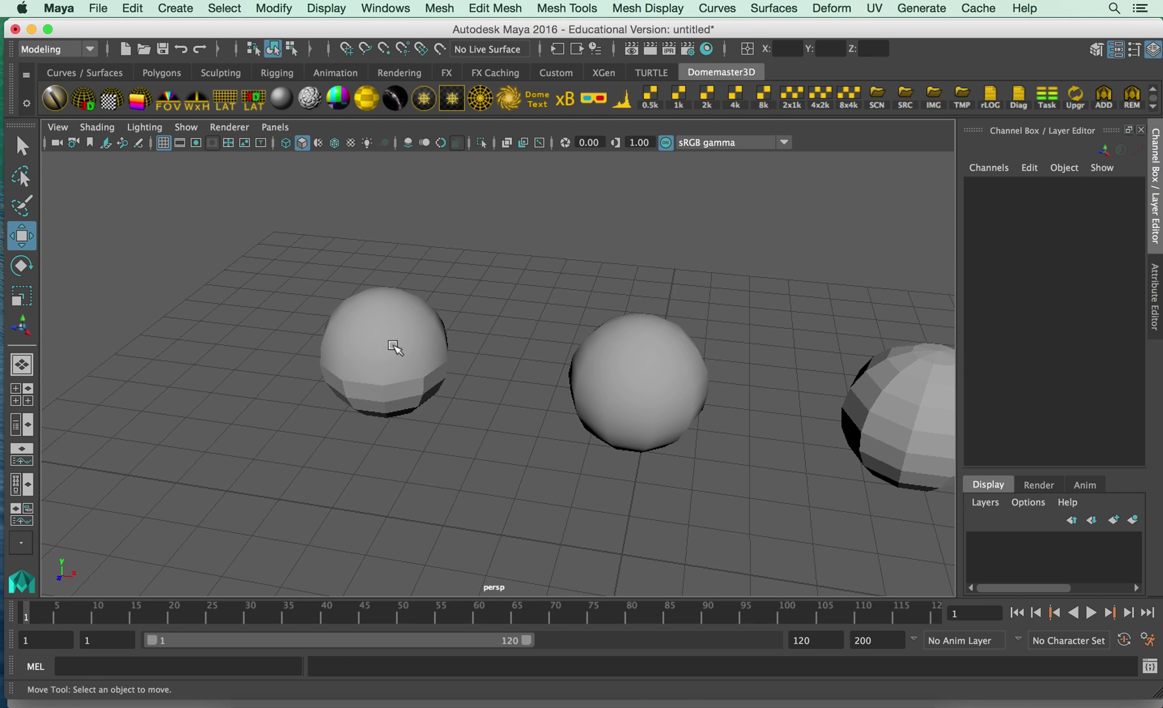
pyautogui.click(398, 351)
pyautogui.moveTo(482, 427)
pyautogui.keyDown('alt'); pyautogui.mouseDown()
pyautogui.moveTo(468, 408)
pyautogui.moveTo(480, 428)
pyautogui.mouseUp(); pyautogui.keyUp('alt')
pyautogui.click(480, 428)
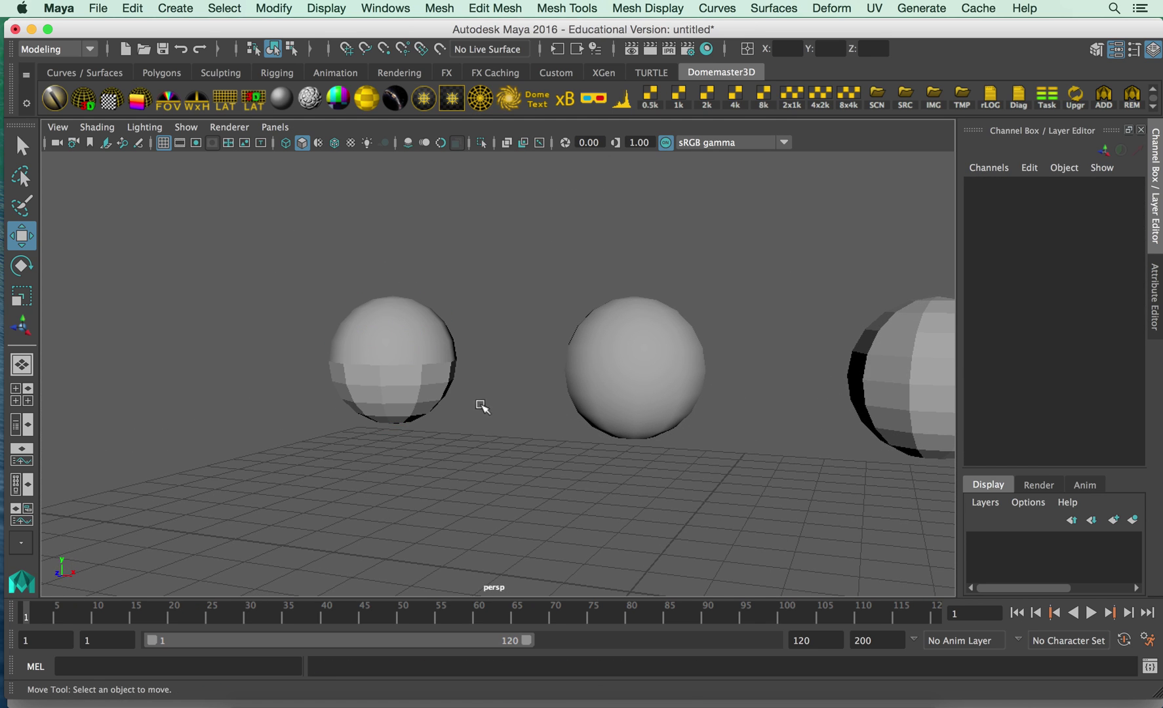
pyautogui.keyDown('alt'); pyautogui.moveTo(481, 408); pyautogui.dragTo(395, 358, button='middle'); pyautogui.keyUp('alt')
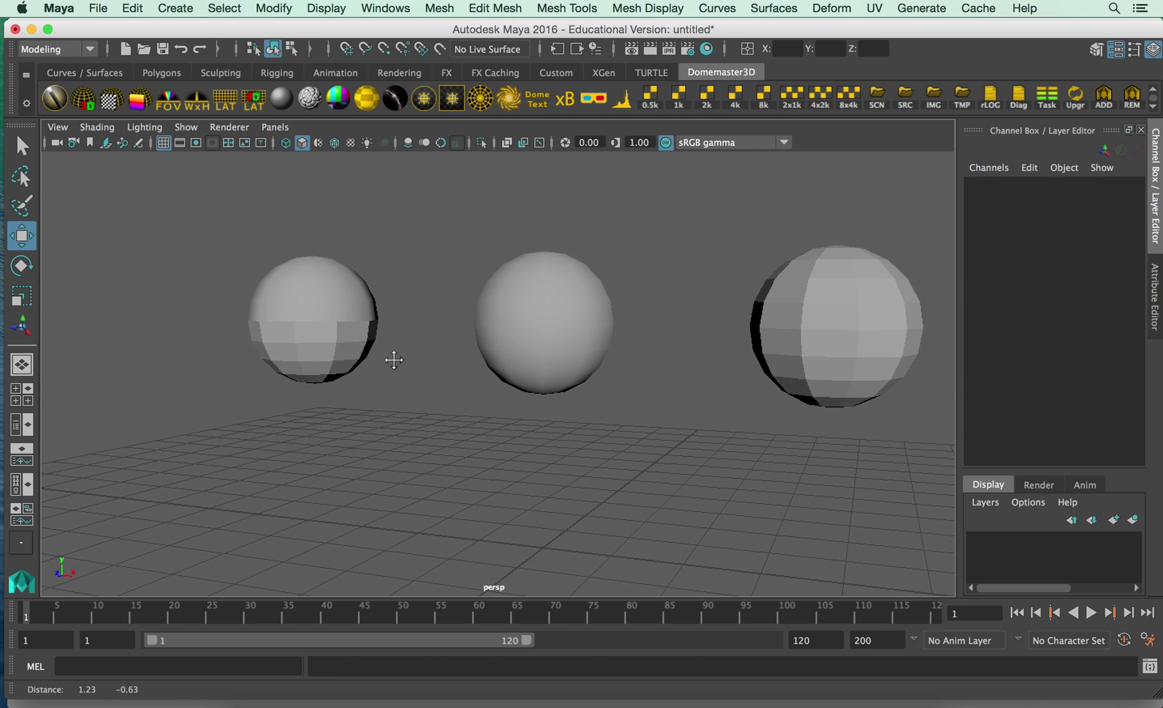
pyautogui.click(333, 295)
pyautogui.scroll(5, 348, 287)
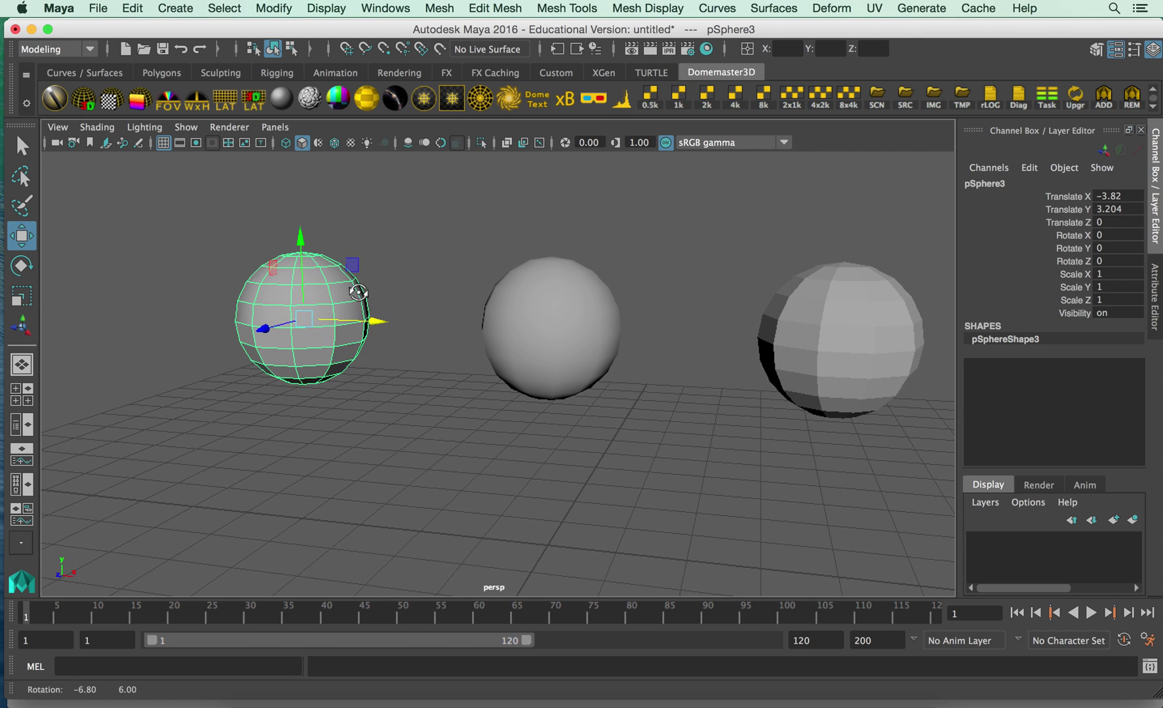
pyautogui.keyDown('alt'); pyautogui.moveTo(345, 306); pyautogui.dragTo(404, 322, button='middle'); pyautogui.keyUp('alt')
pyautogui.moveTo(397, 305); pyautogui.dragTo(389, 237, button='right')
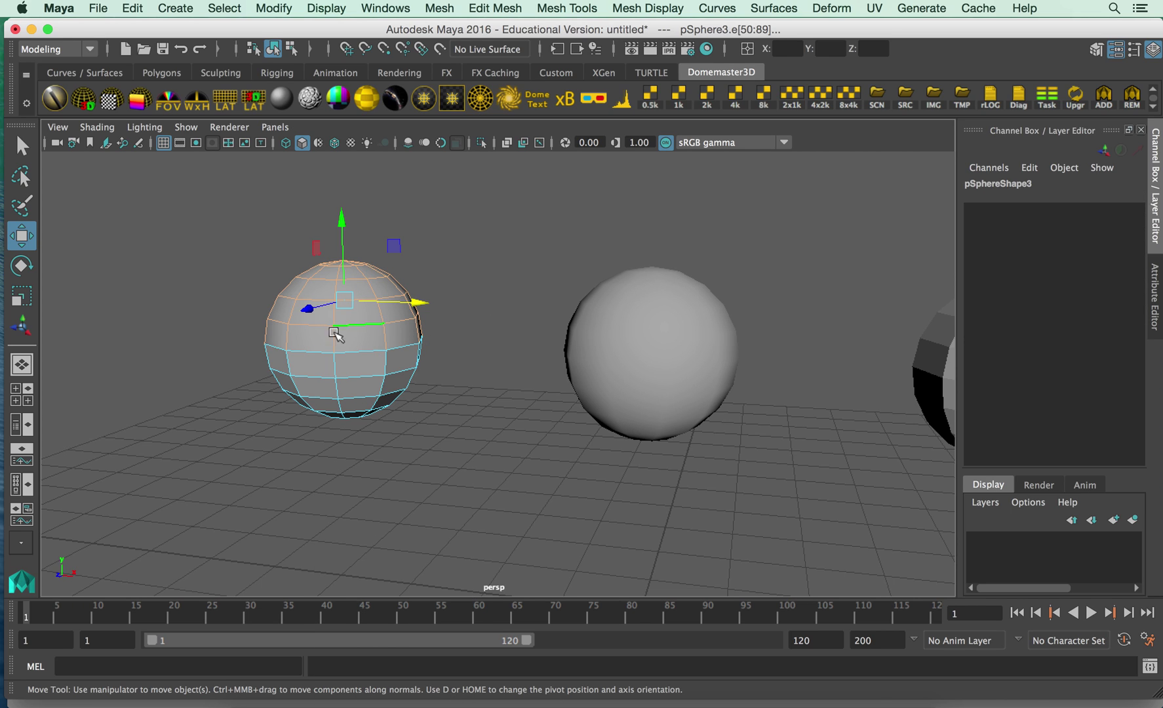
pyautogui.doubleClick(287, 299)
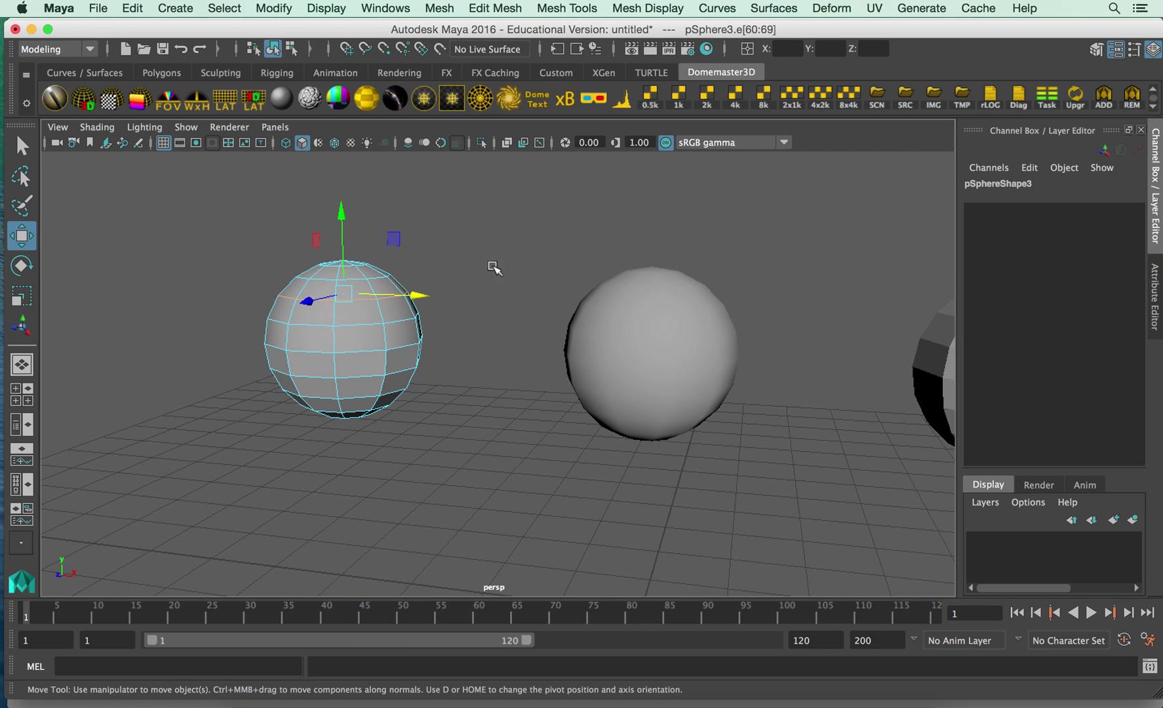
pyautogui.click(665, 8)
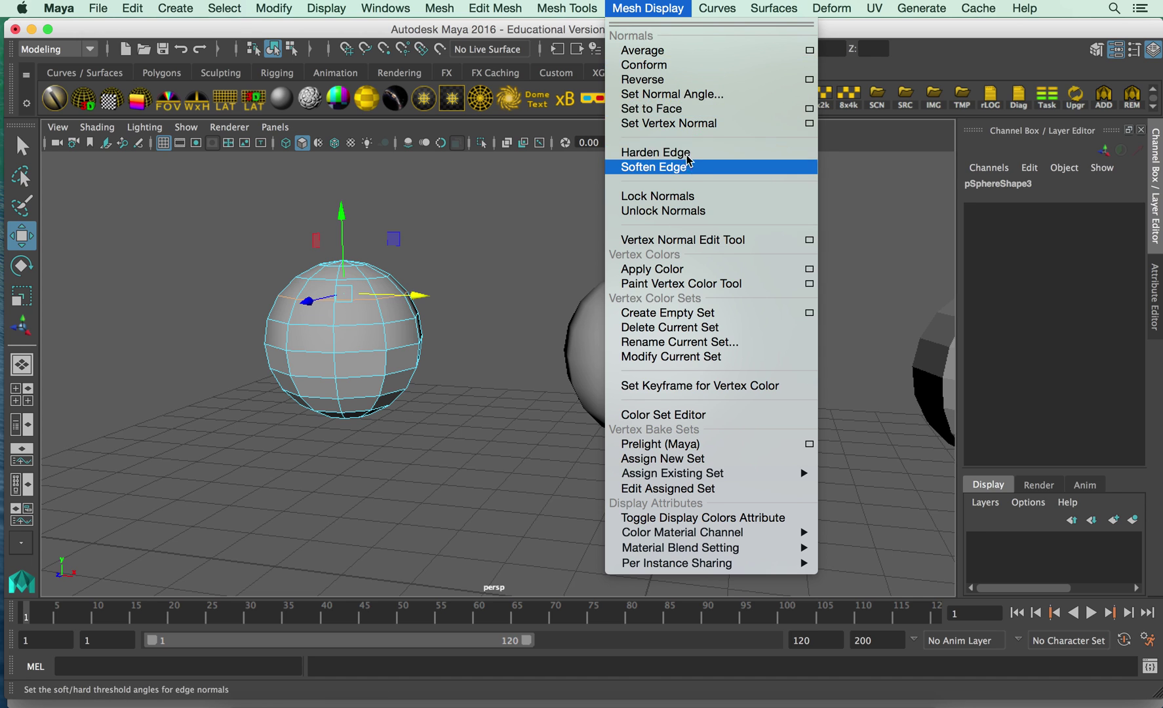
pyautogui.click(656, 149)
pyautogui.moveTo(400, 338); pyautogui.dragTo(550, 234, button='right')
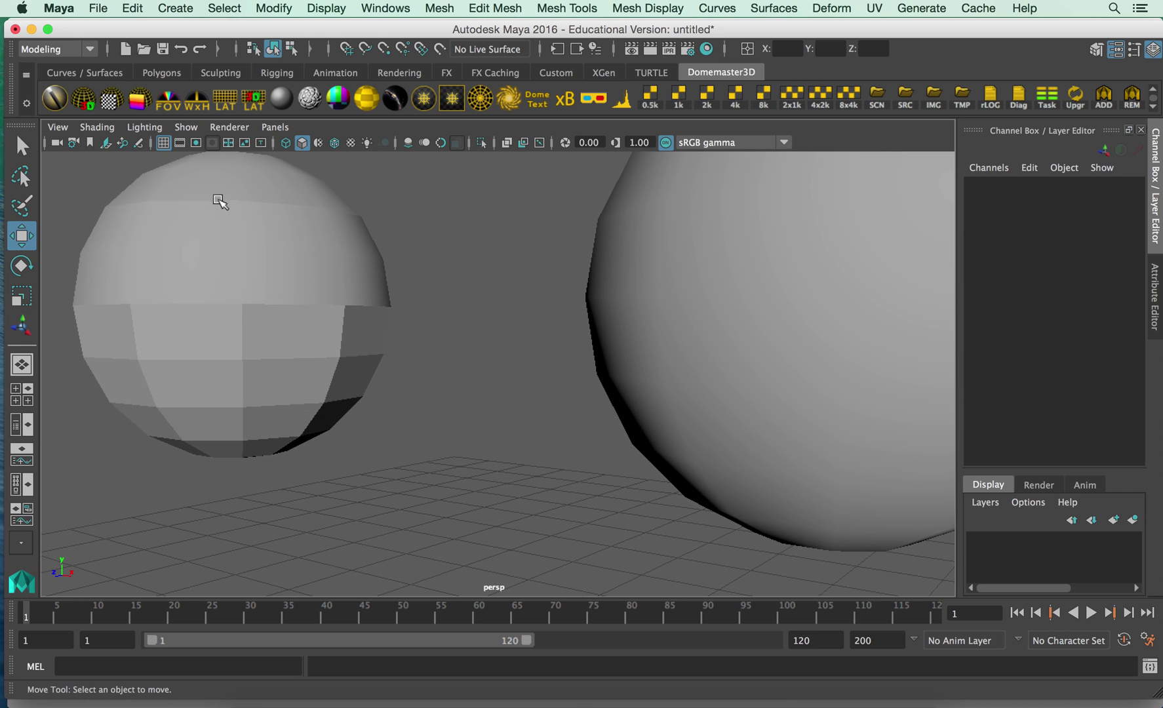
# - Examine the shading of the partly softened, fully softened and faceted spheres side by side
pyautogui.keyDown('alt'); pyautogui.moveTo(473, 366); pyautogui.dragTo(66, 328, button='right'); pyautogui.keyUp('alt')
pyautogui.keyDown('alt'); pyautogui.moveTo(515, 352); pyautogui.dragTo(331, 339, button='middle'); pyautogui.keyUp('alt')
pyautogui.moveTo(290, 360)
pyautogui.keyDown('alt'); pyautogui.mouseDown()
pyautogui.moveTo(286, 379)
pyautogui.moveTo(302, 379)
pyautogui.mouseUp(); pyautogui.keyUp('alt')
pyautogui.scroll(-5, 302, 379)
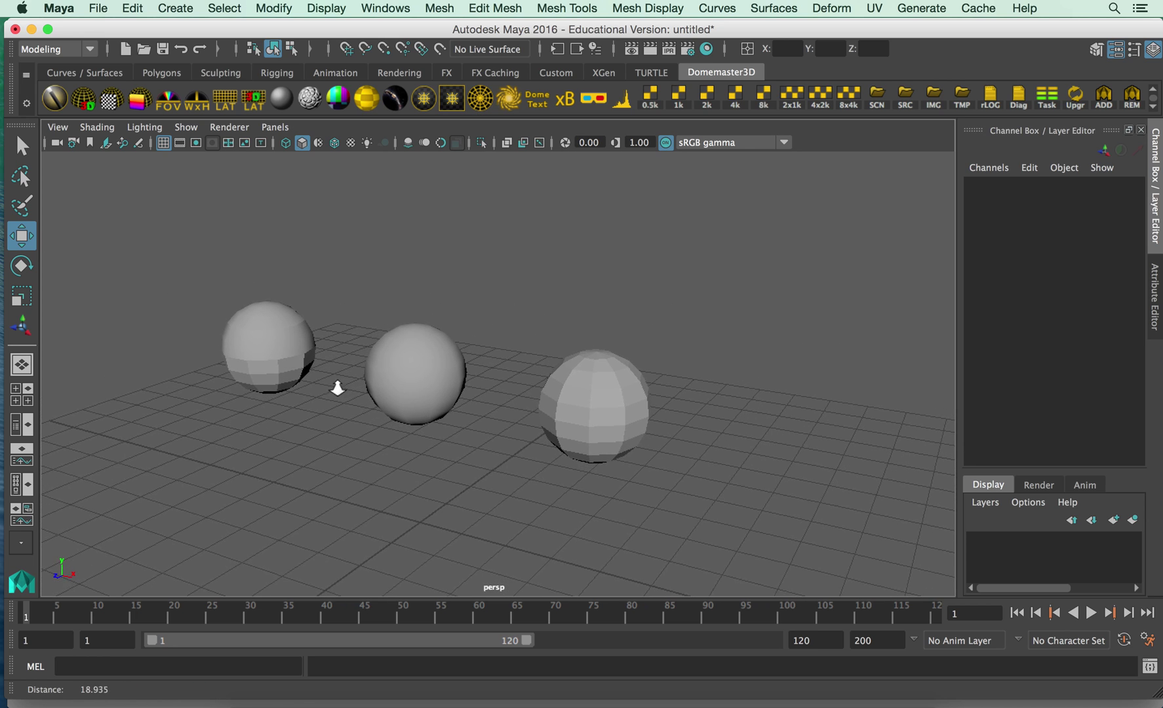
pyautogui.click(257, 363)
pyautogui.click(403, 363)
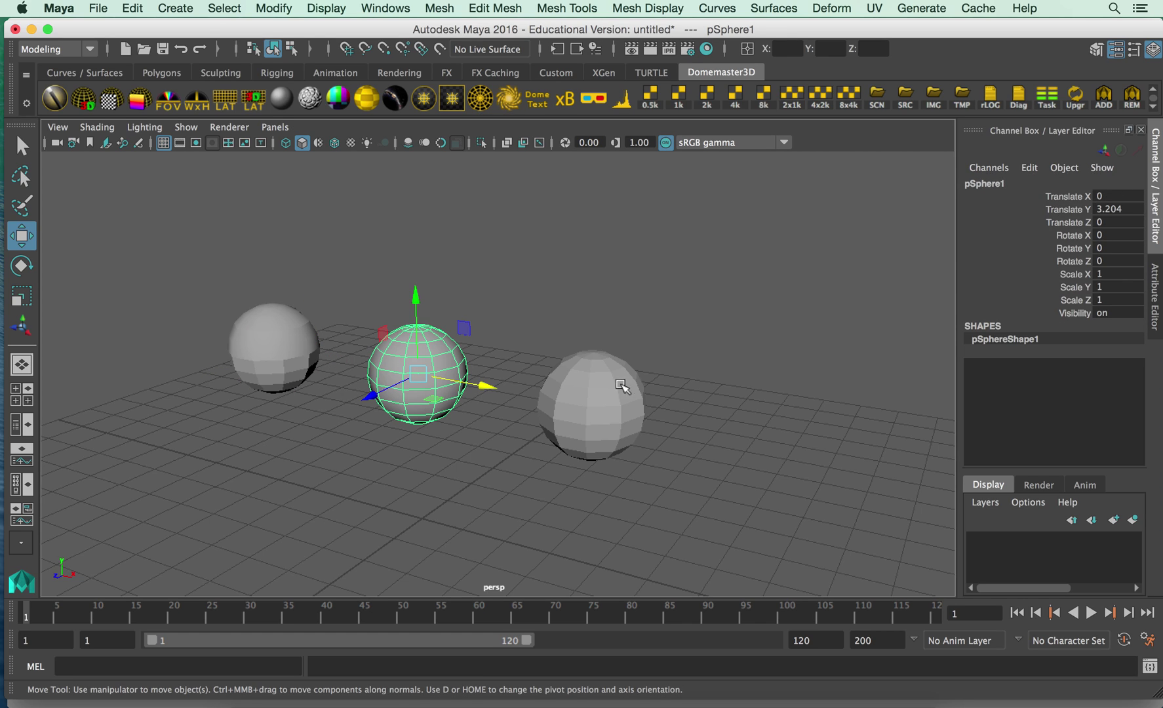
pyautogui.click(610, 386)
pyautogui.click(649, 319)
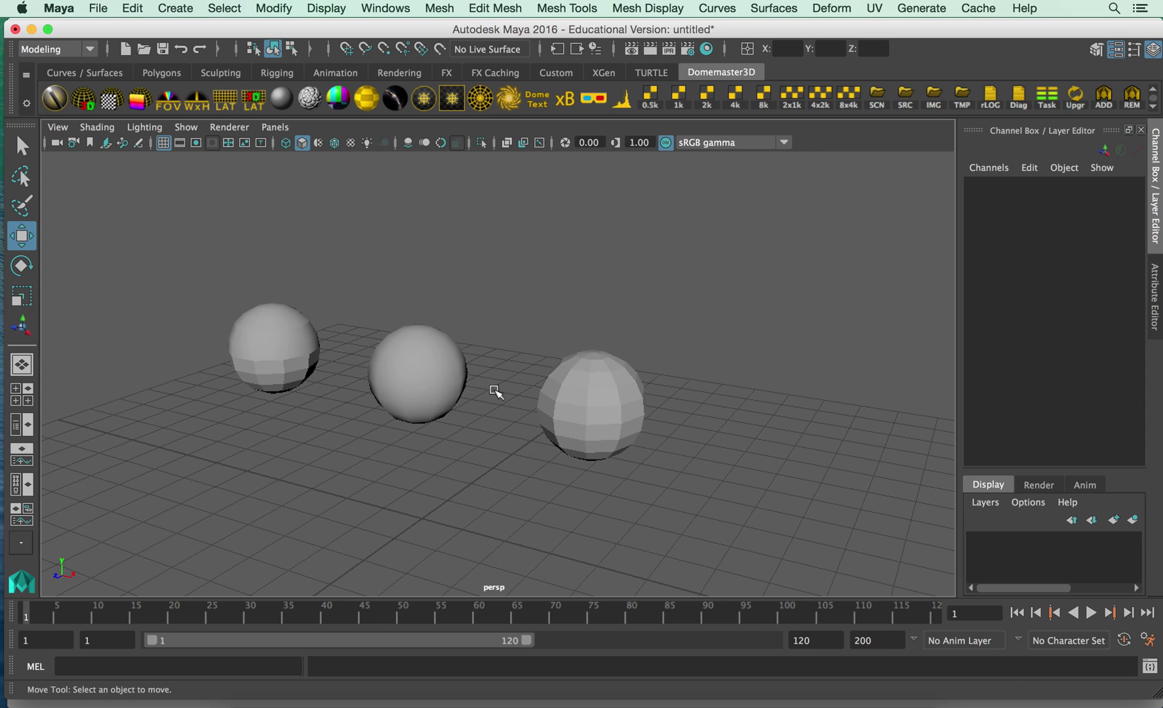
pyautogui.keyDown('alt'); pyautogui.moveTo(469, 332); pyautogui.dragTo(452, 311); pyautogui.keyUp('alt')
# - Export the three selected spheres to the Desktop as an FBX file named test_2, keeping the current export options
pyautogui.moveTo(197, 268); pyautogui.dragTo(615, 459)
pyautogui.click(98, 8)
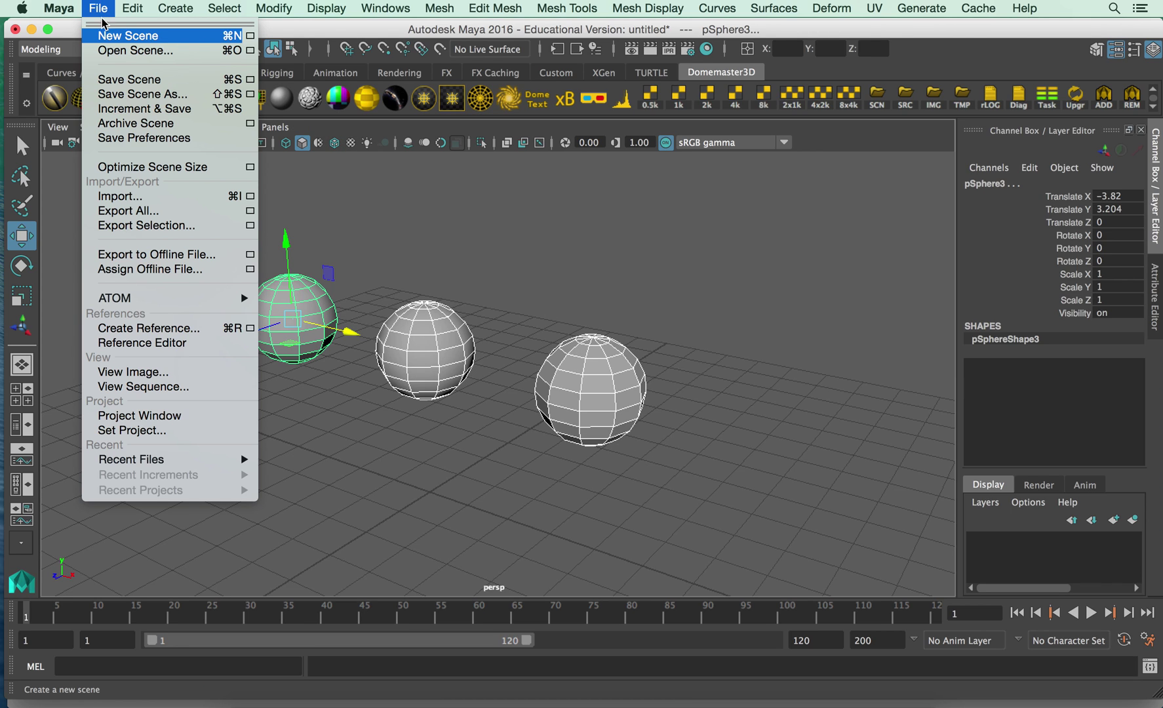
pyautogui.click(233, 229)
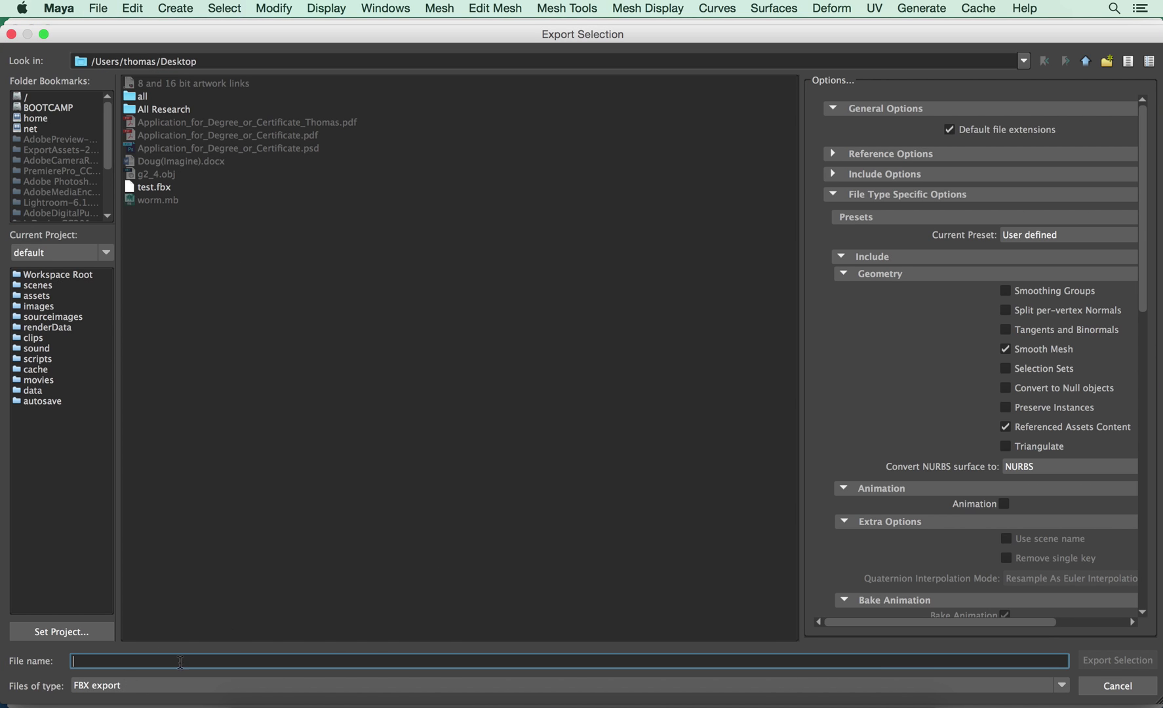
pyautogui.write('t')
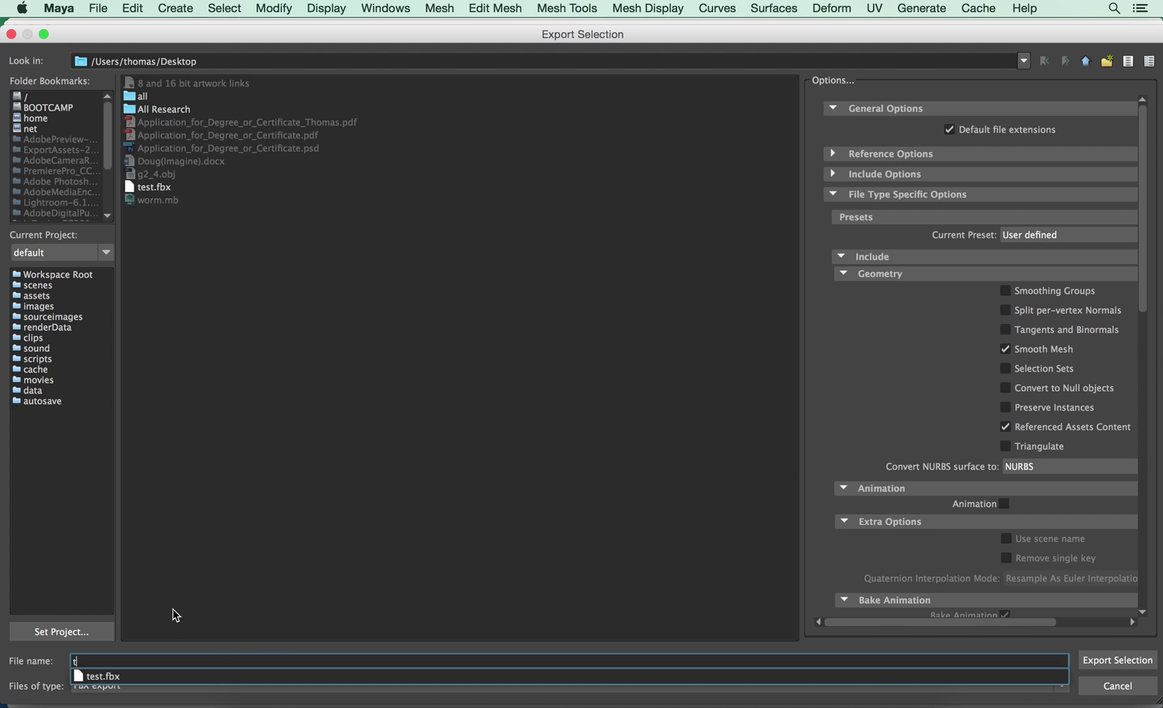
pyautogui.write('est')
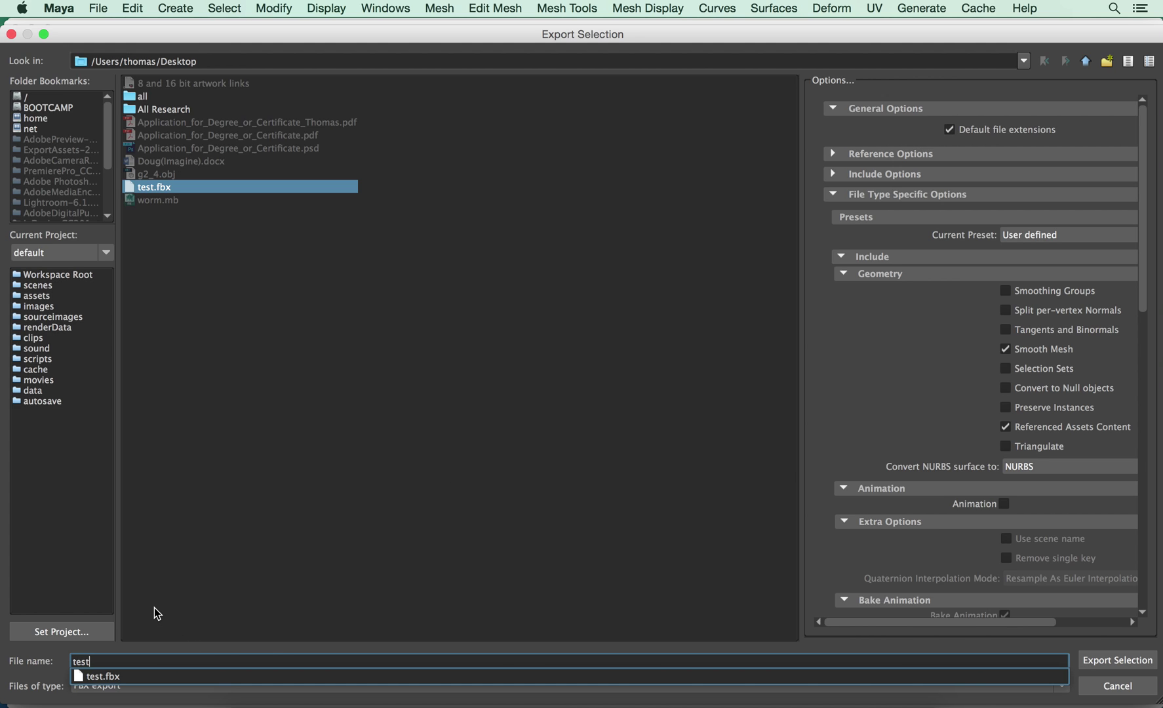
pyautogui.write('_2')
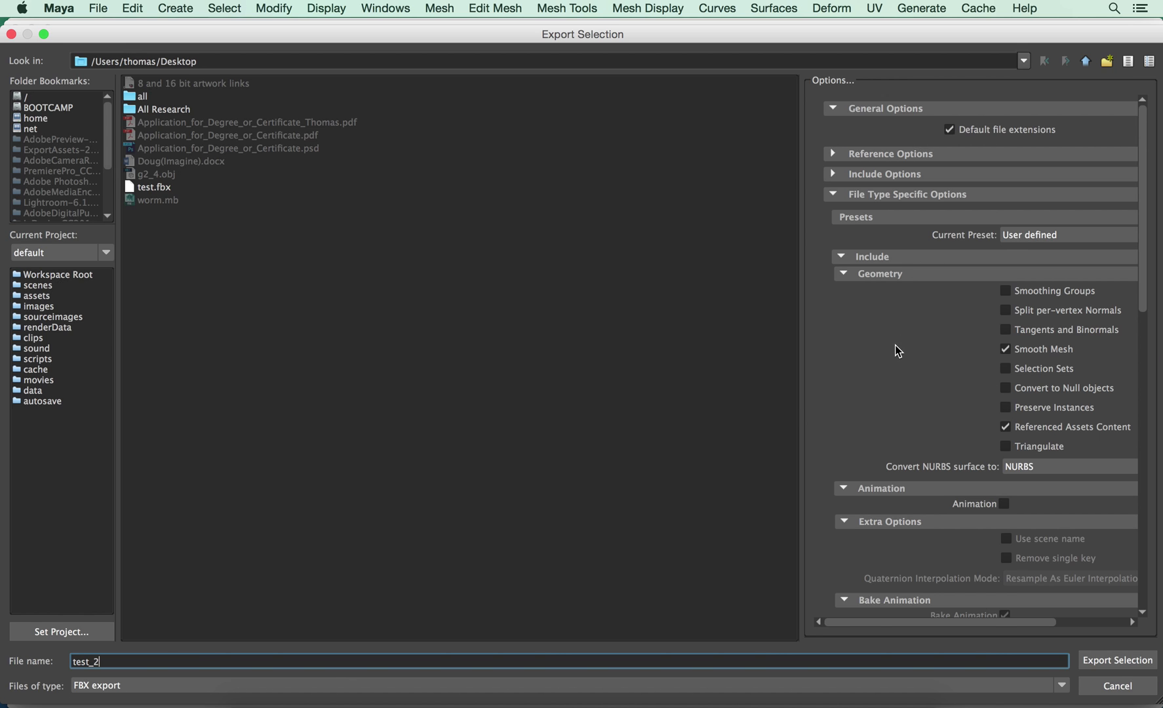
pyautogui.moveTo(1142, 295)
pyautogui.mouseDown()
pyautogui.moveTo(1149, 363)
pyautogui.moveTo(1135, 300)
pyautogui.mouseUp()
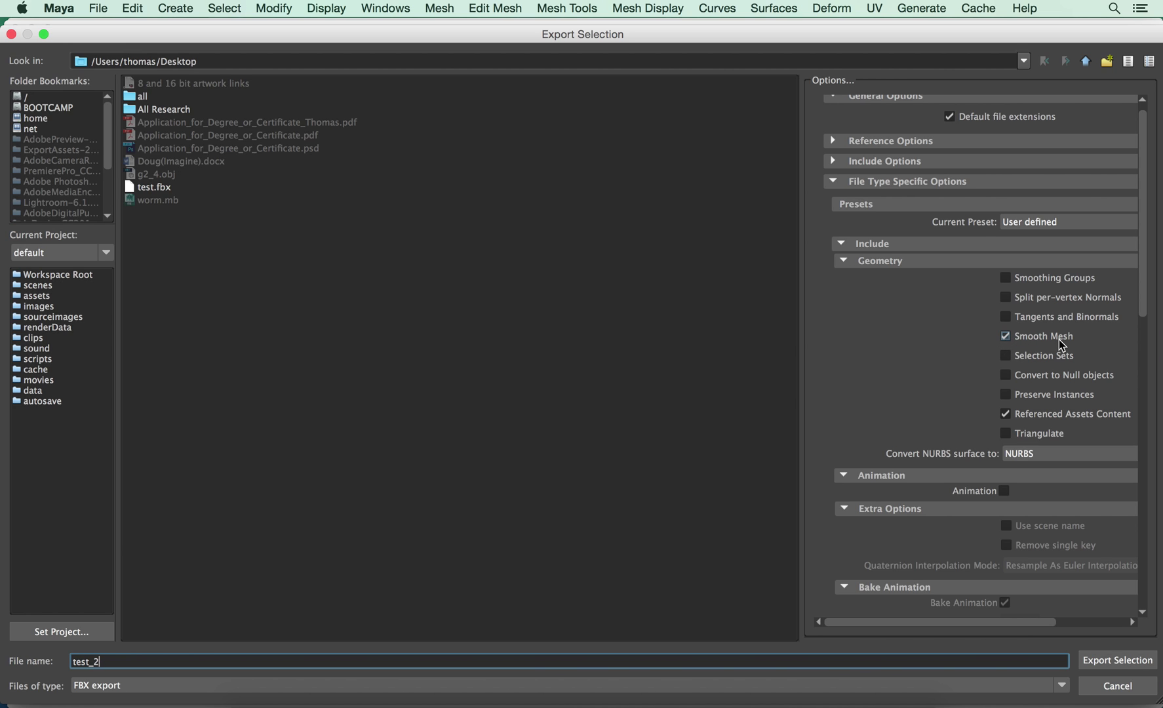
pyautogui.moveTo(1141, 311); pyautogui.dragTo(1144, 629)
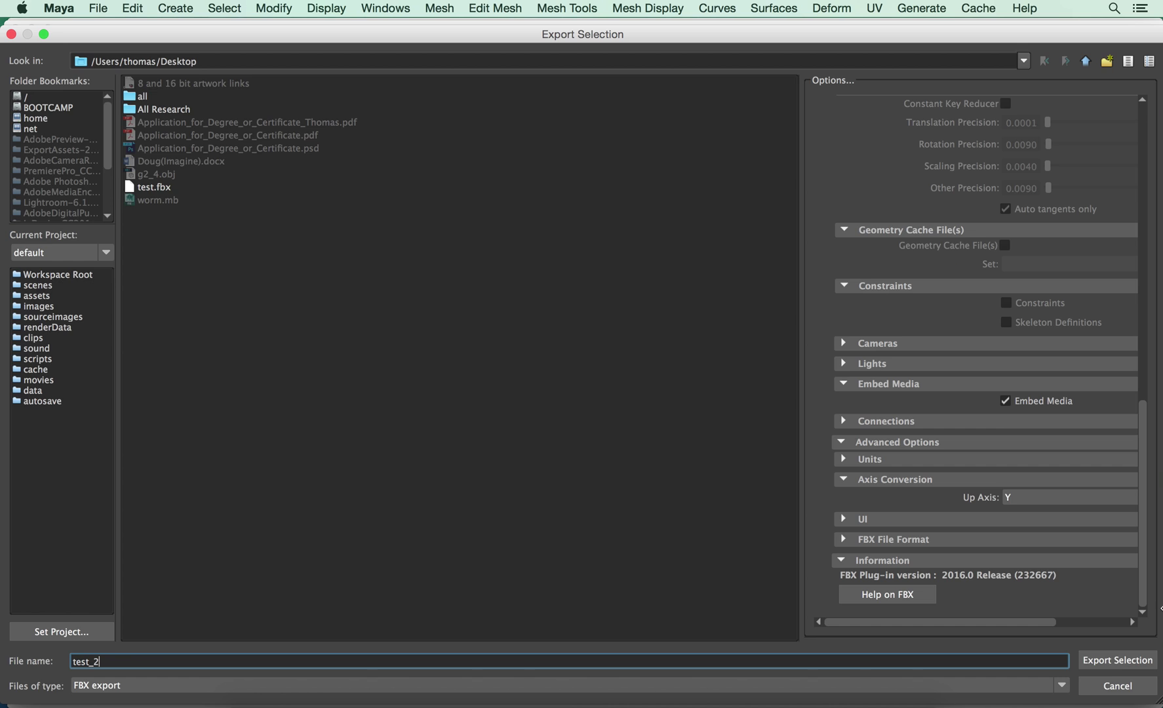
pyautogui.click(1117, 661)
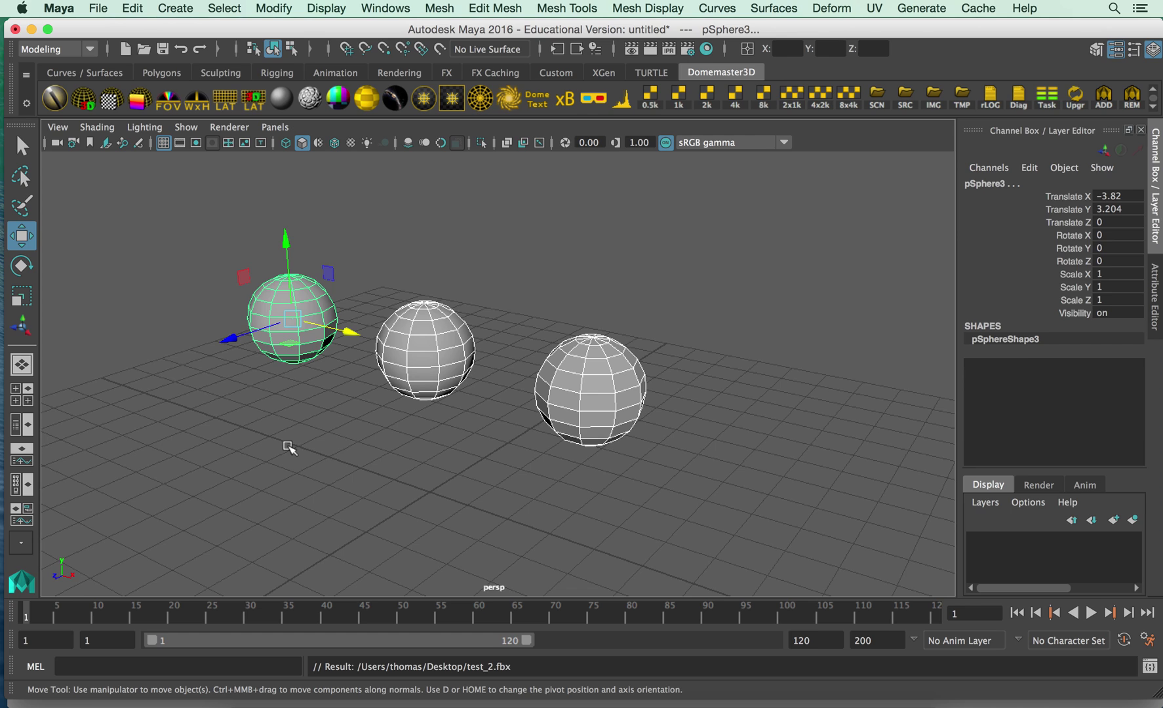
# - Switch to Unity and import test_2.fbx from the Desktop as a new asset
pyautogui.press('super+Tab')
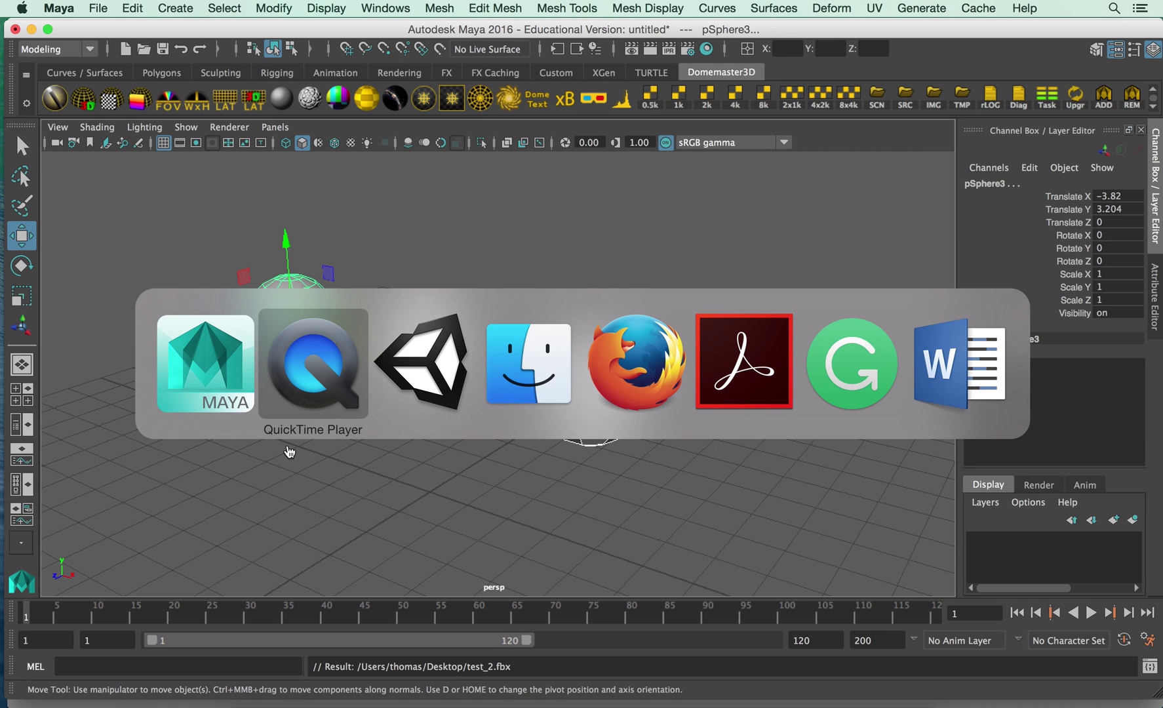
pyautogui.press('super+Tab')
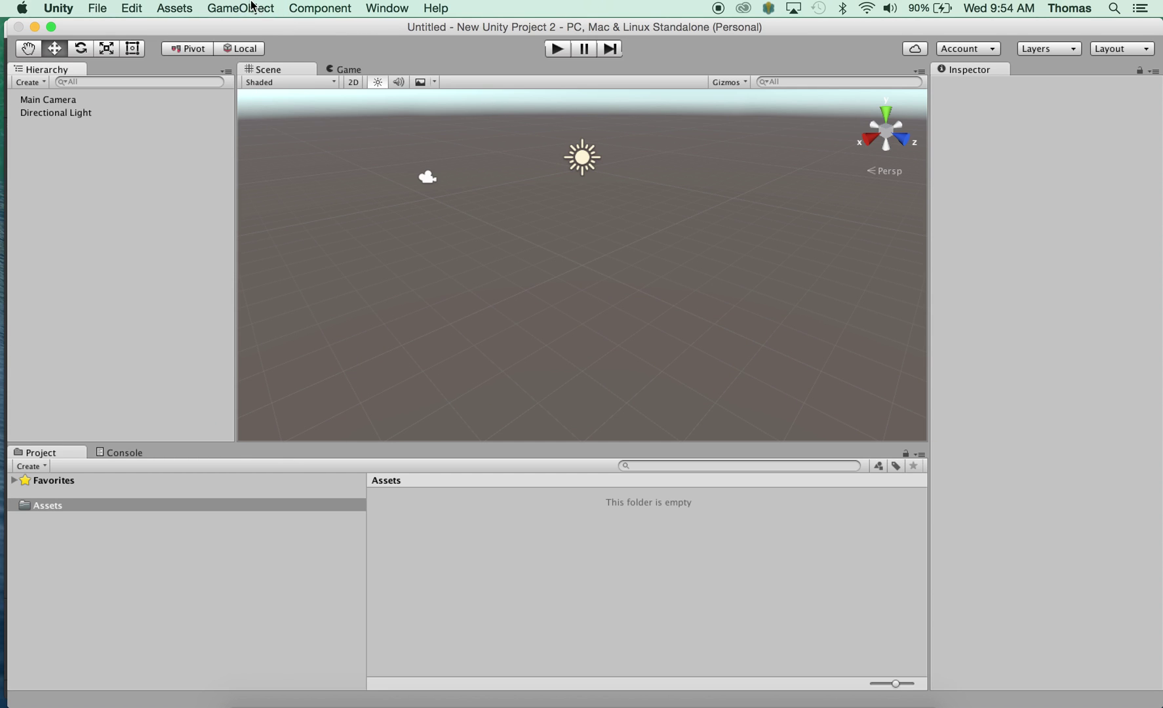
pyautogui.click(252, 8)
pyautogui.moveTo(164, 15)
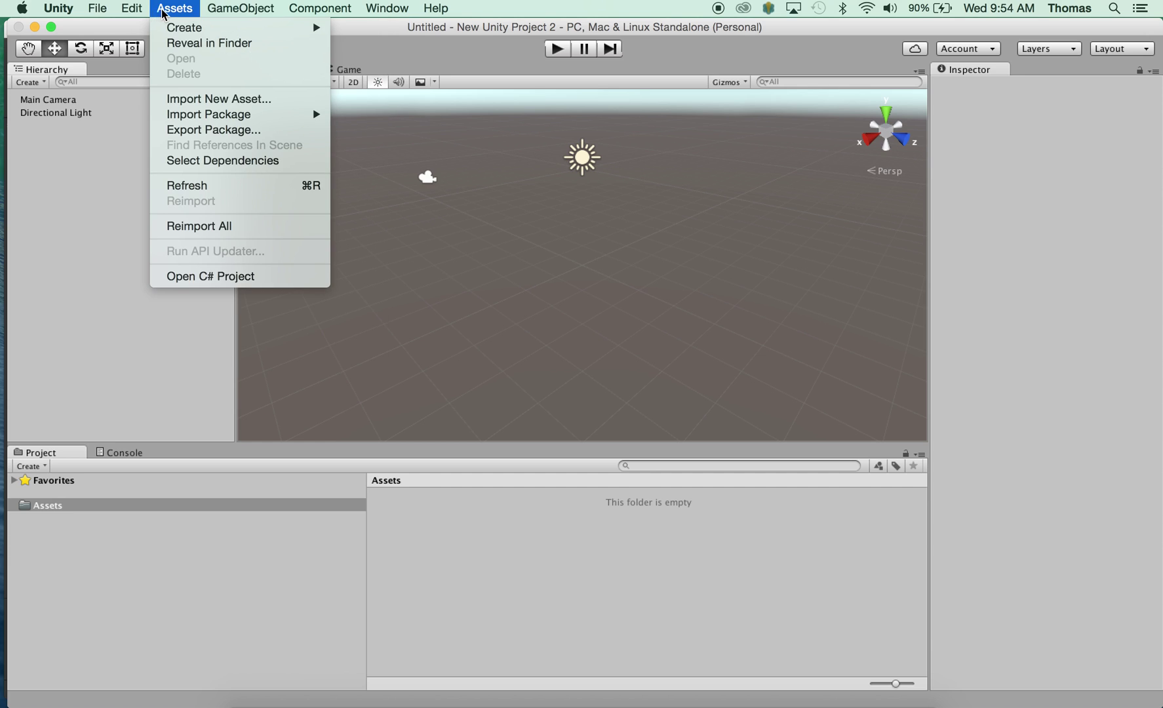
pyautogui.click(190, 104)
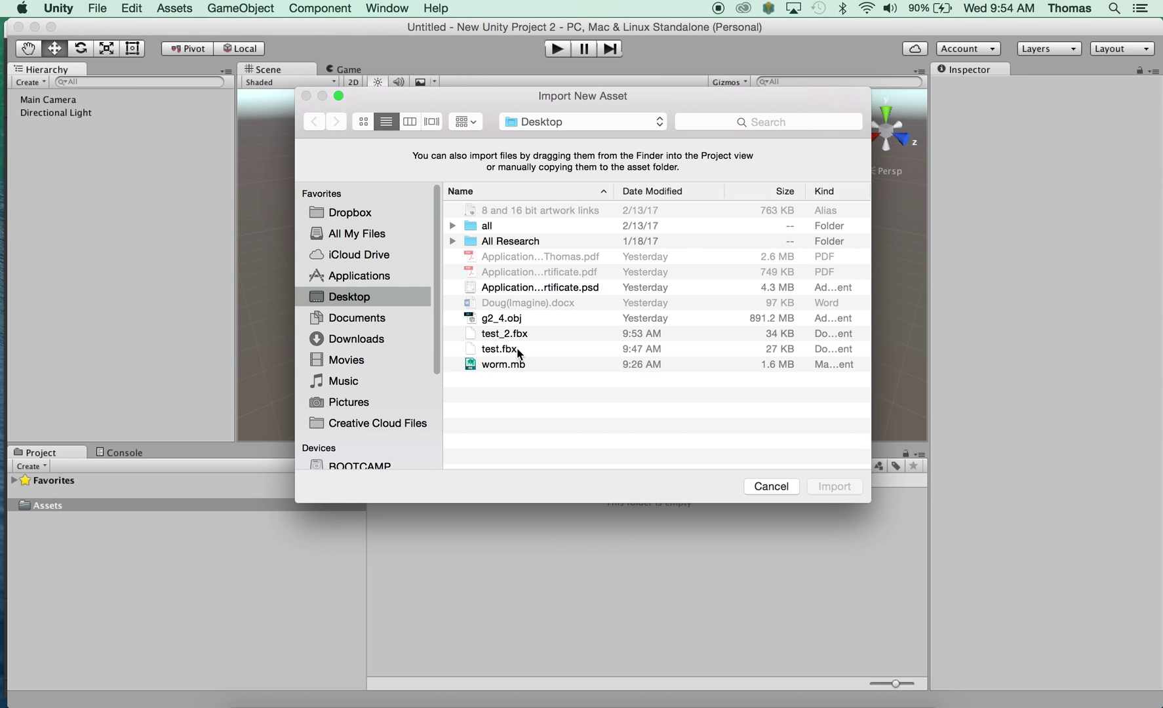
pyautogui.click(515, 335)
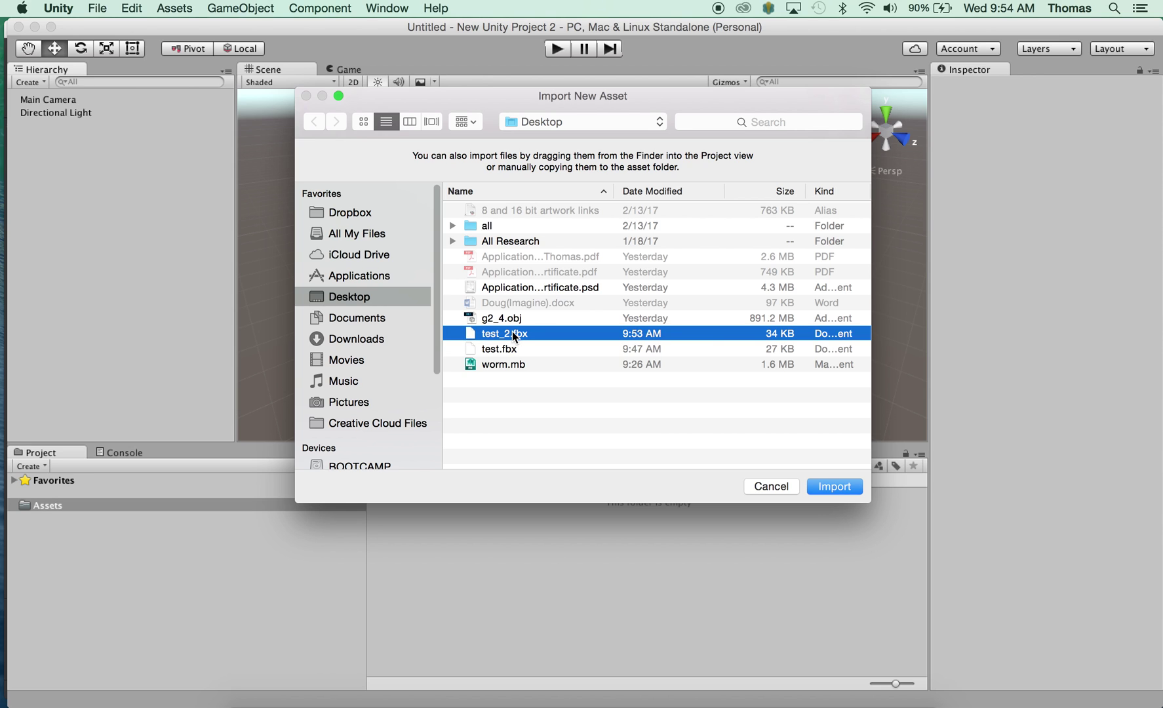
pyautogui.click(827, 487)
# - Place the test_2 model in the scene, frame it in the view and clear the selection
pyautogui.moveTo(452, 524); pyautogui.dragTo(453, 432)
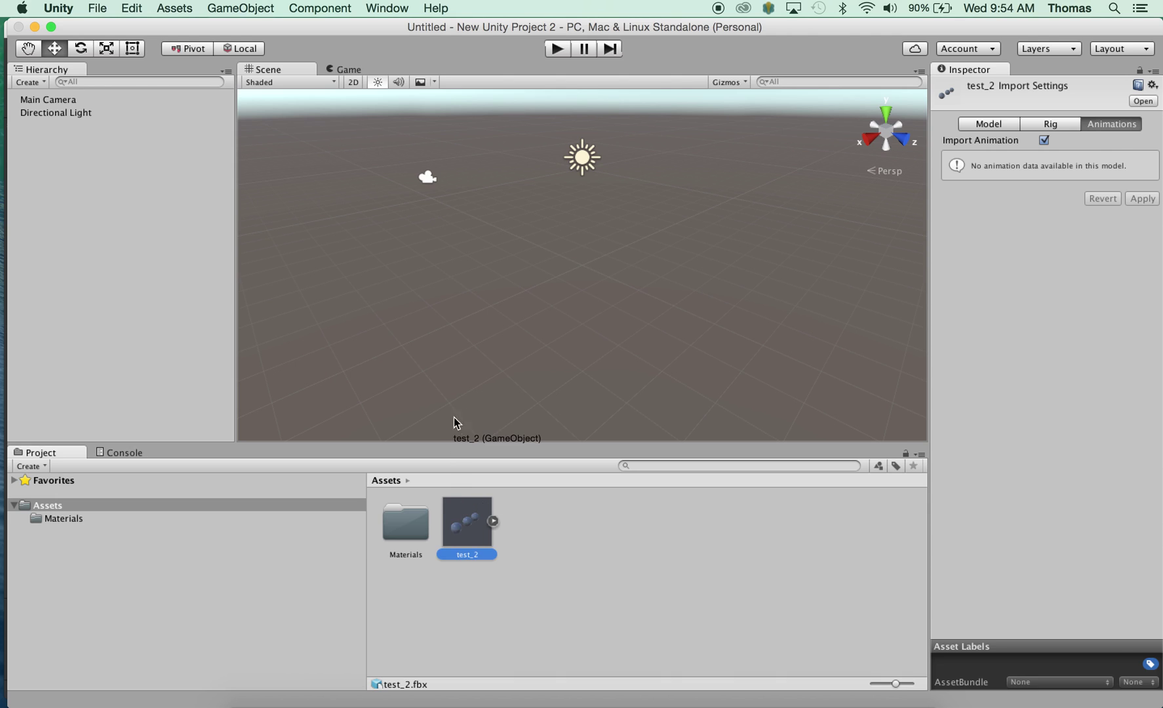
pyautogui.moveTo(514, 290); pyautogui.dragTo(544, 283)
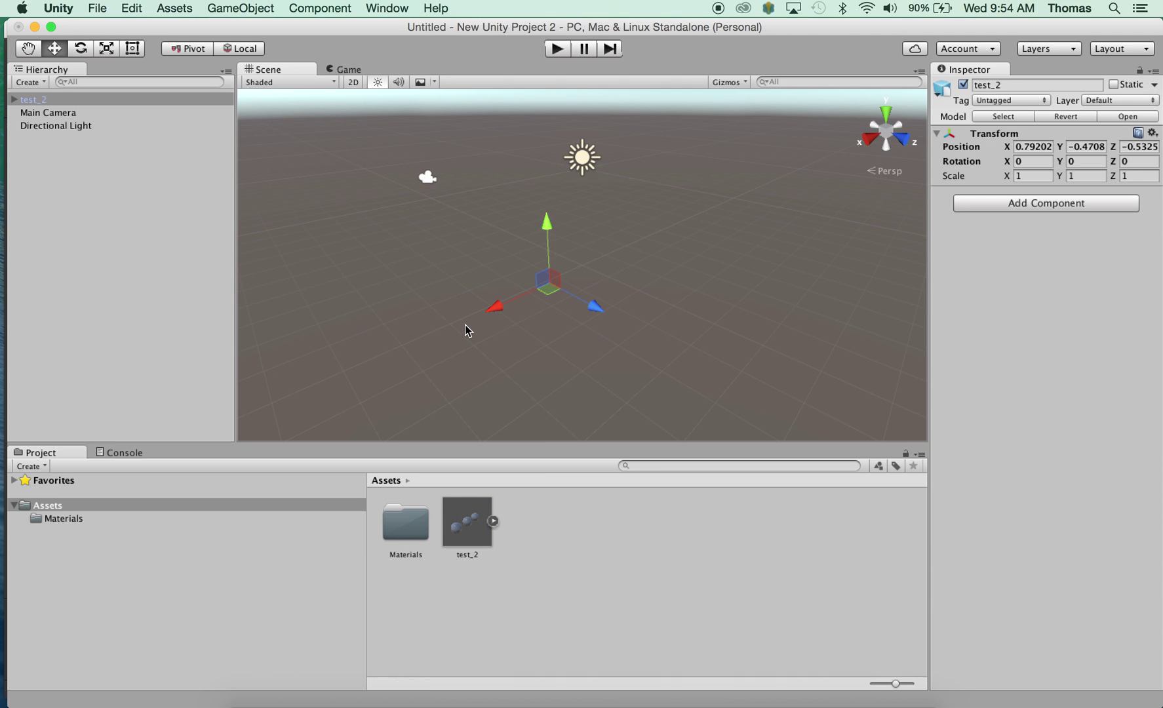
pyautogui.press('f')
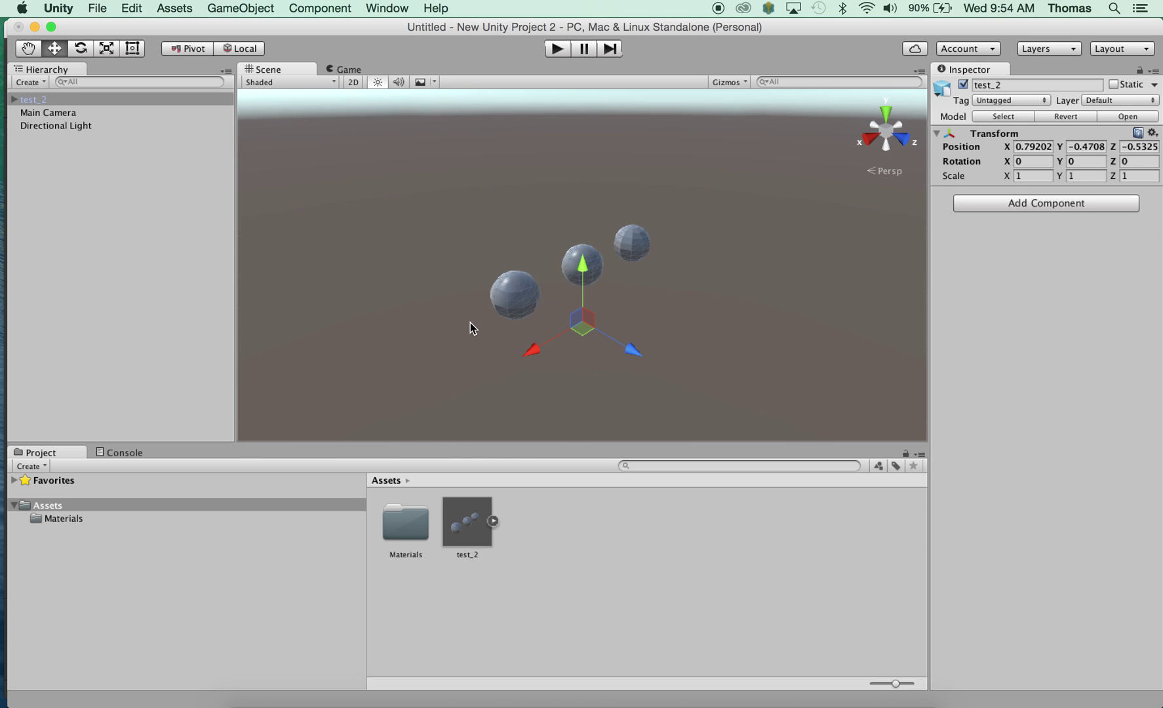
pyautogui.click(437, 269)
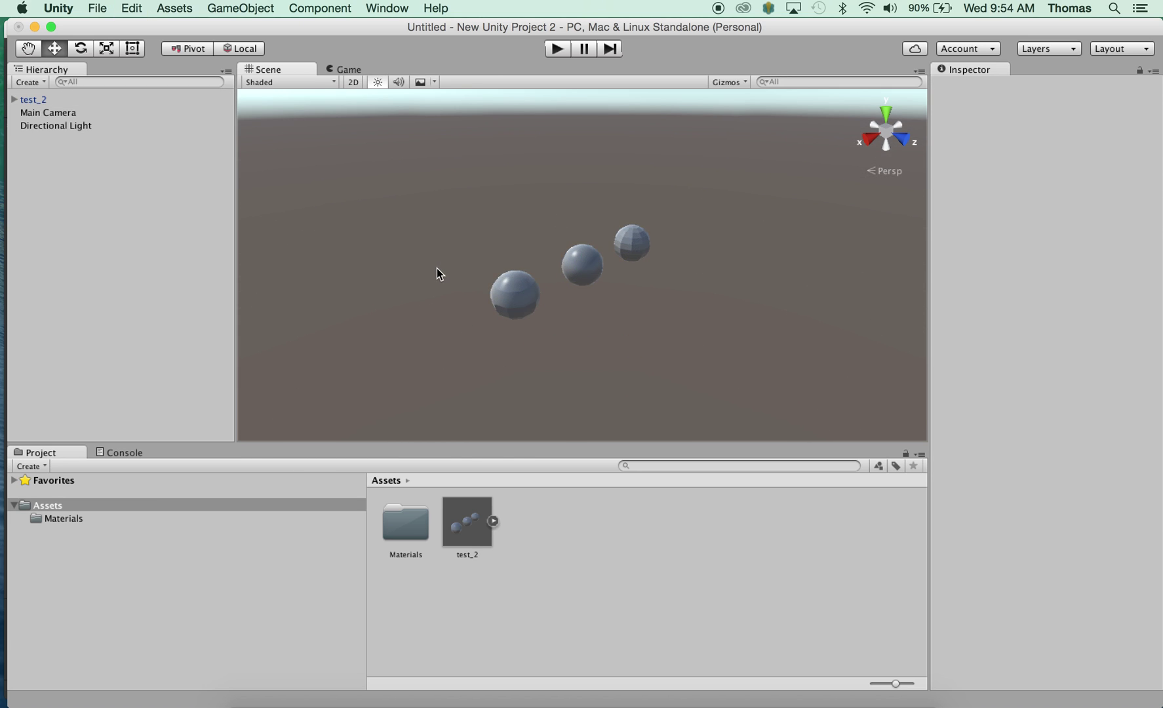
# - Examine the hard and soft edge shading of the three imported spheres up close and from several angles
pyautogui.keyDown('alt'); pyautogui.moveTo(438, 306); pyautogui.dragTo(589, 275); pyautogui.keyUp('alt')
pyautogui.keyDown('alt'); pyautogui.moveTo(548, 278); pyautogui.dragTo(891, 346, button='right'); pyautogui.keyUp('alt')
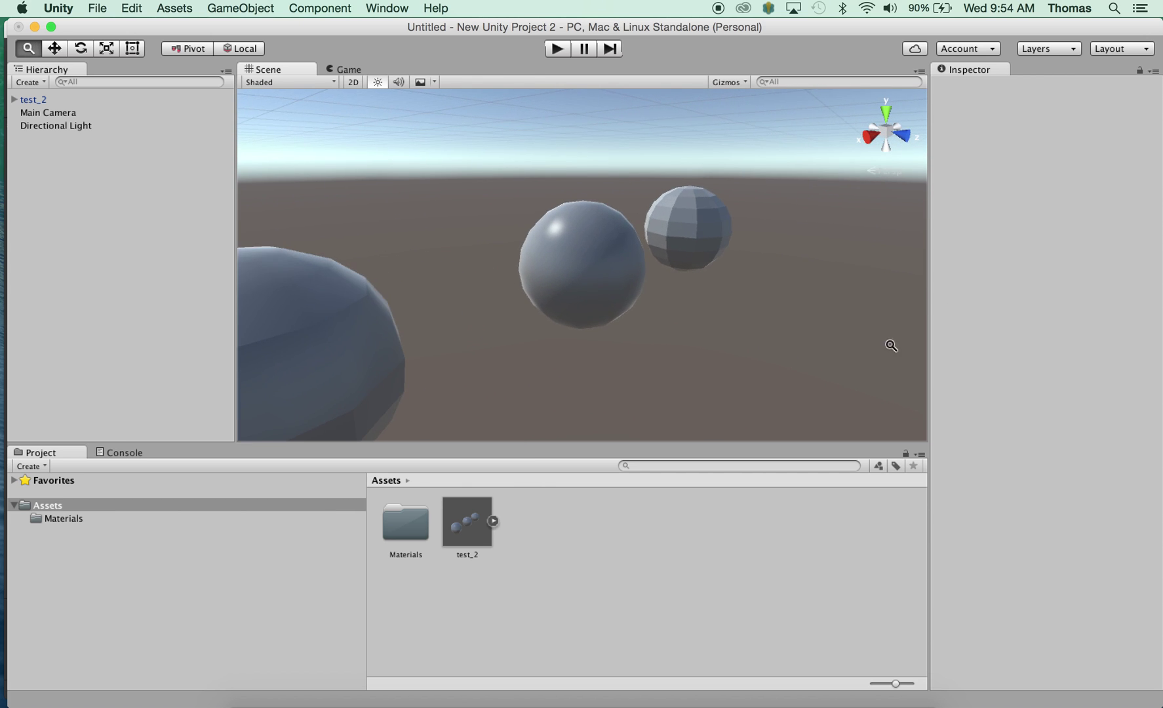
pyautogui.keyDown('alt'); pyautogui.moveTo(470, 344); pyautogui.dragTo(868, 323, button='right'); pyautogui.keyUp('alt')
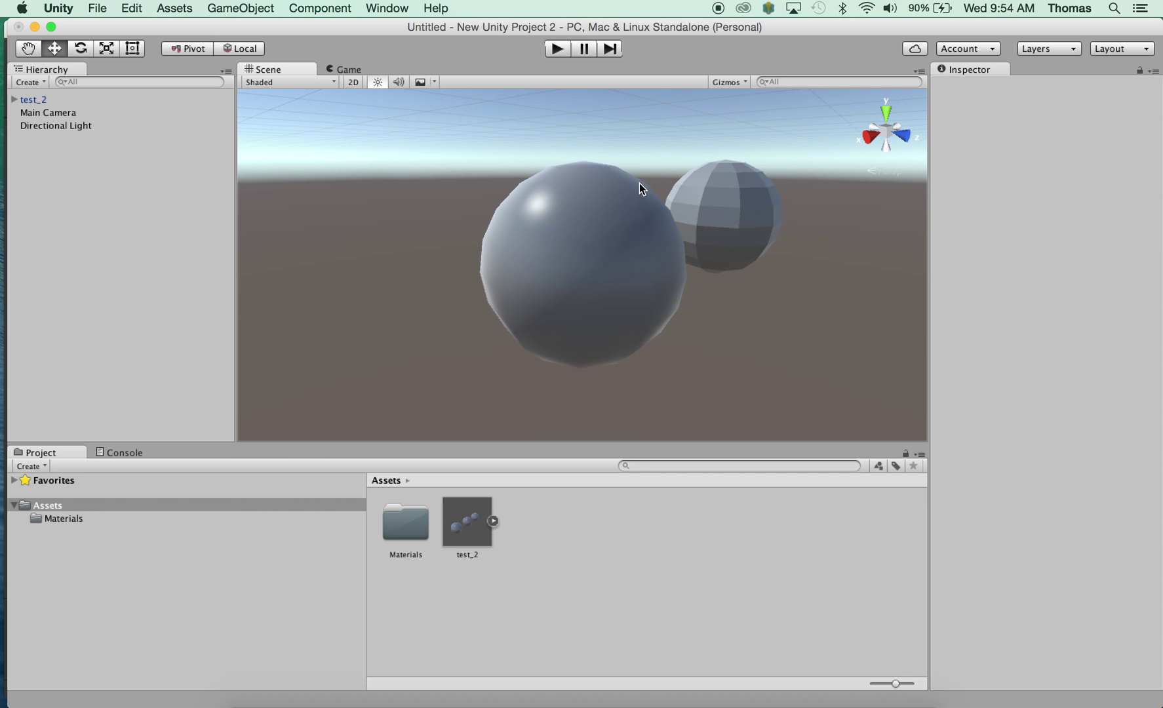
pyautogui.keyDown('alt'); pyautogui.moveTo(748, 363); pyautogui.dragTo(538, 352, button='right'); pyautogui.keyUp('alt')
pyautogui.keyDown('alt'); pyautogui.moveTo(538, 353); pyautogui.dragTo(346, 335); pyautogui.keyUp('alt')
pyautogui.keyDown('alt'); pyautogui.moveTo(402, 309); pyautogui.dragTo(705, 280); pyautogui.keyUp('alt')
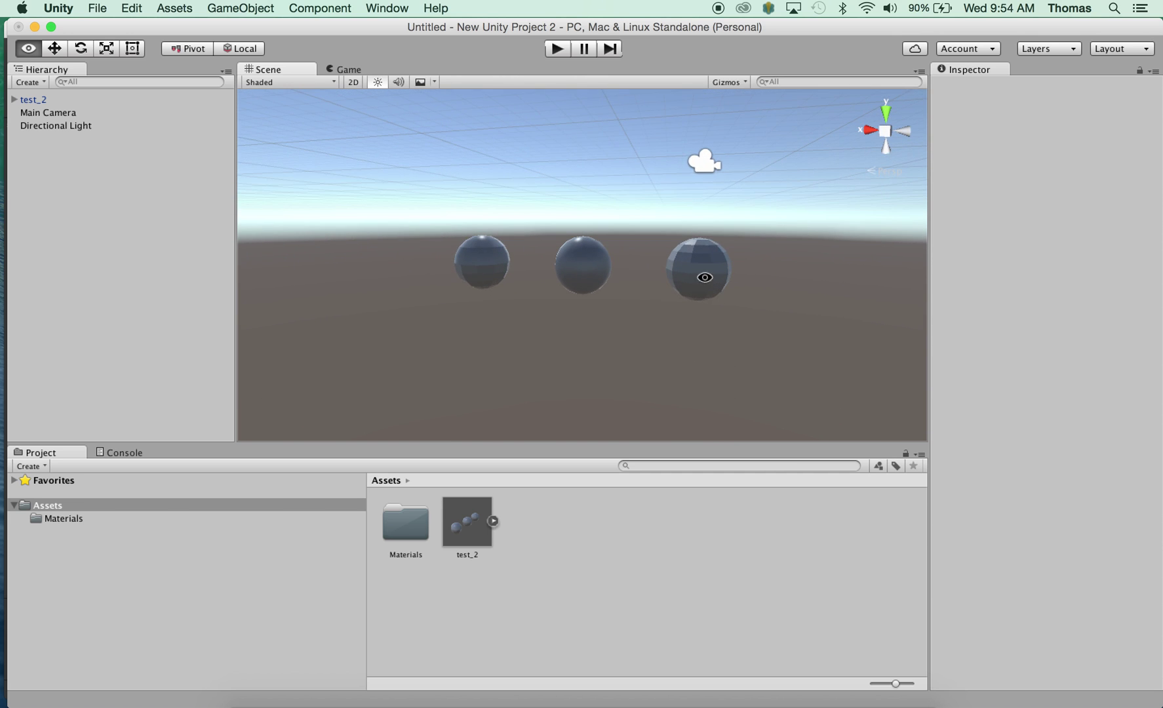
pyautogui.moveTo(449, 340)
pyautogui.keyDown('alt'); pyautogui.mouseDown()
pyautogui.moveTo(688, 345)
pyautogui.moveTo(449, 363)
pyautogui.mouseUp(); pyautogui.keyUp('alt')
pyautogui.scroll(3, 506, 338)
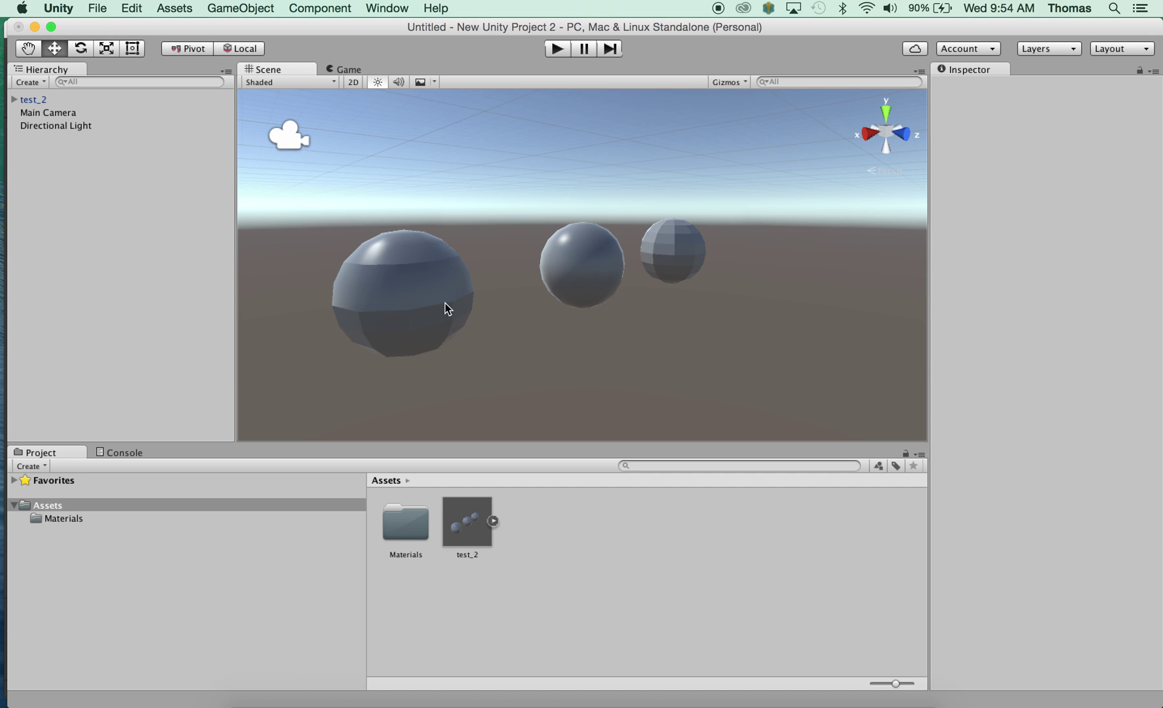
pyautogui.keyDown('alt'); pyautogui.moveTo(740, 345); pyautogui.dragTo(662, 333, button='right'); pyautogui.keyUp('alt')
pyautogui.keyDown('alt'); pyautogui.moveTo(662, 332); pyautogui.dragTo(500, 352); pyautogui.keyUp('alt')
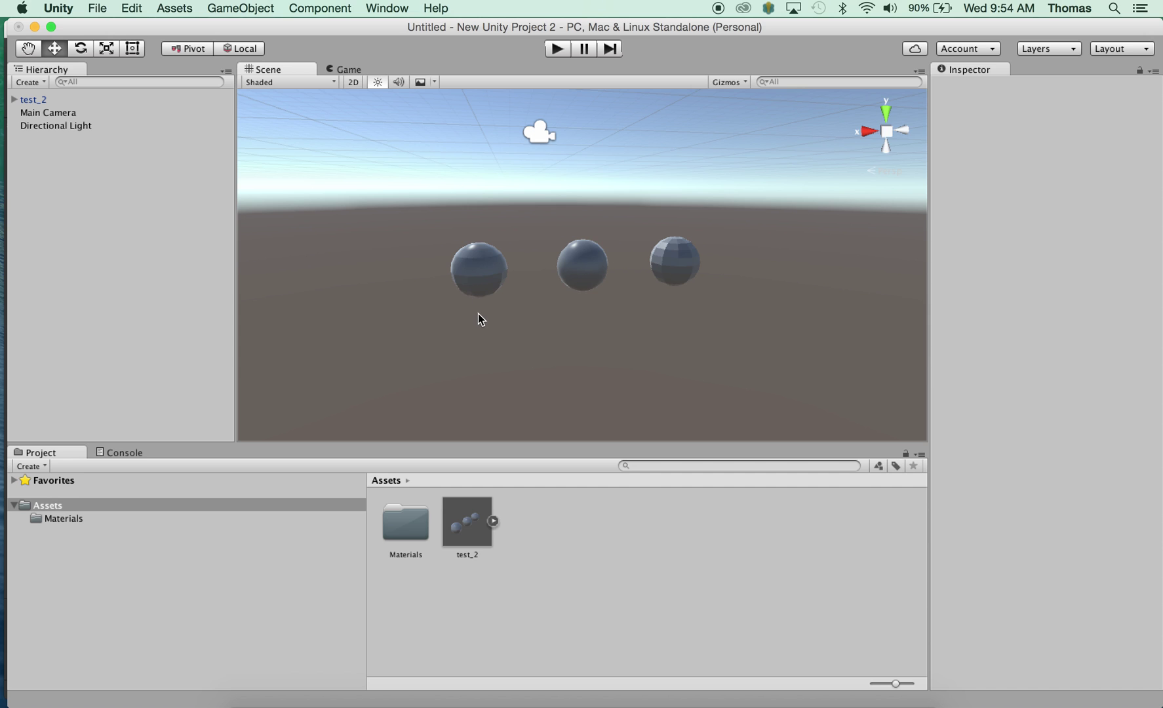
pyautogui.keyDown('alt'); pyautogui.moveTo(431, 293); pyautogui.dragTo(555, 296); pyautogui.keyUp('alt')
pyautogui.keyDown('alt'); pyautogui.moveTo(434, 312); pyautogui.dragTo(691, 335, button='right'); pyautogui.keyUp('alt')
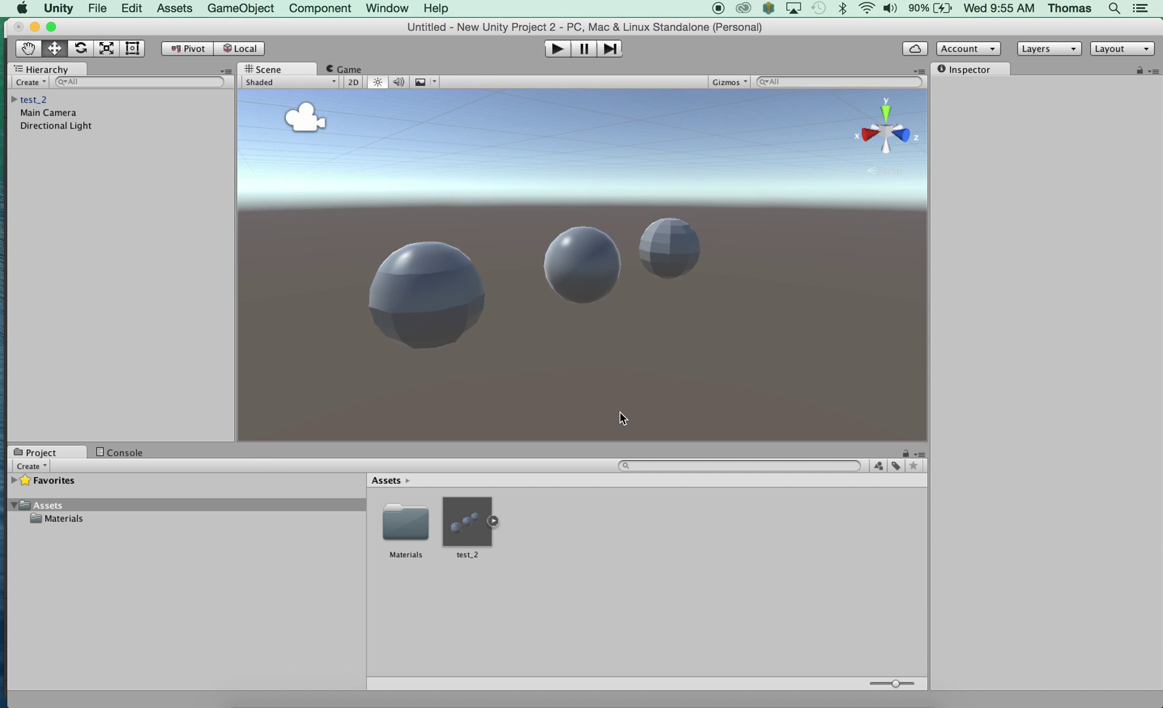